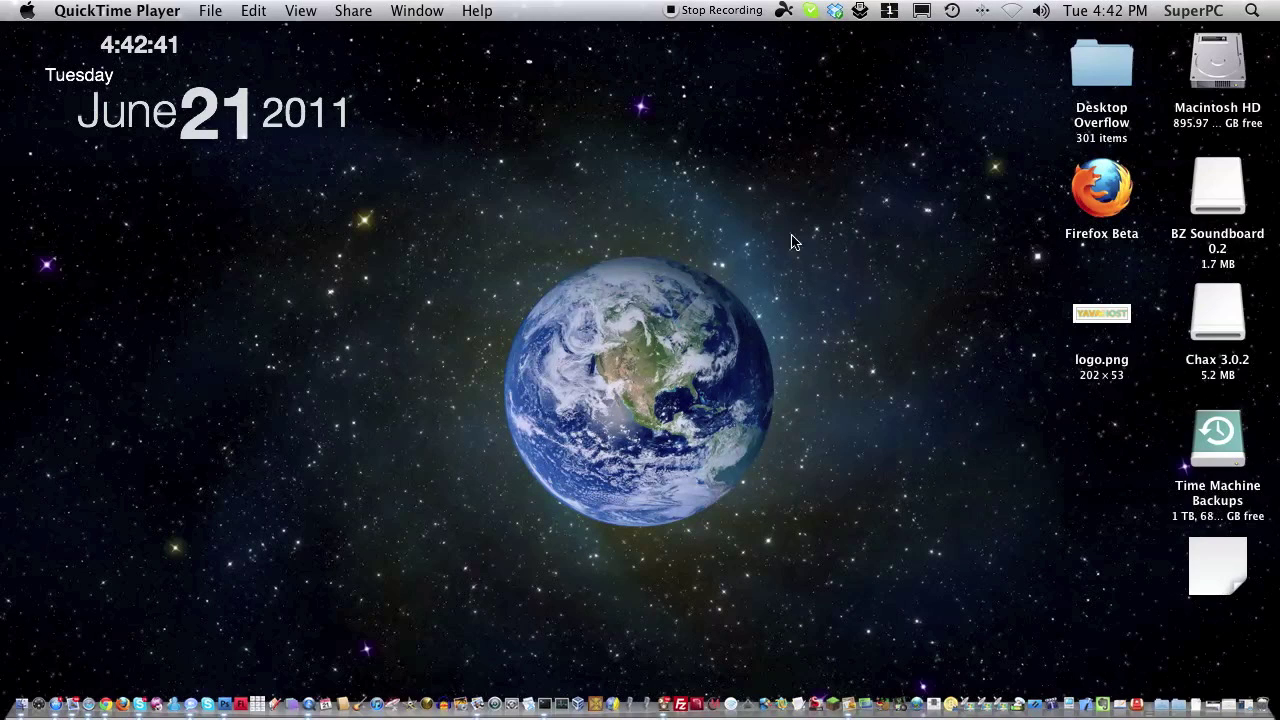
# Restore the minimized Safari window showing the mining.bitcoin.cz pooled-mining page.
pyautogui.moveTo(830, 442); pyautogui.dragTo(800, 210)
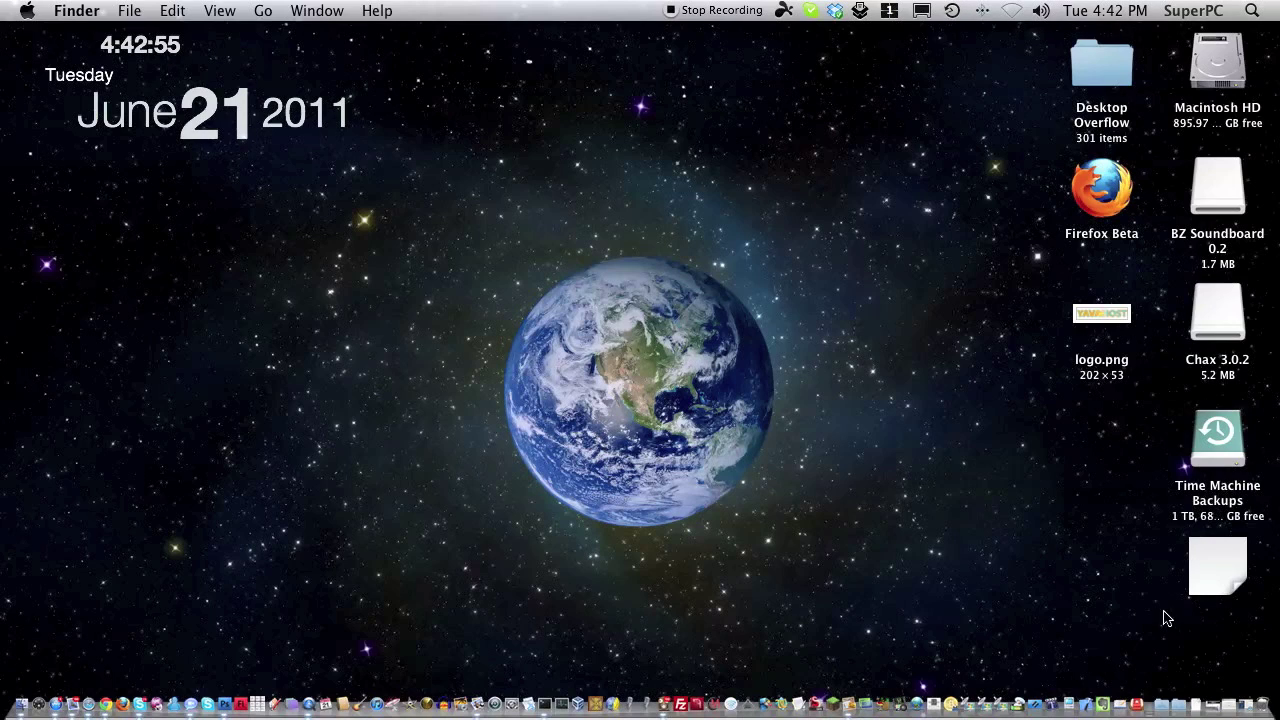
pyautogui.click(1240, 678)
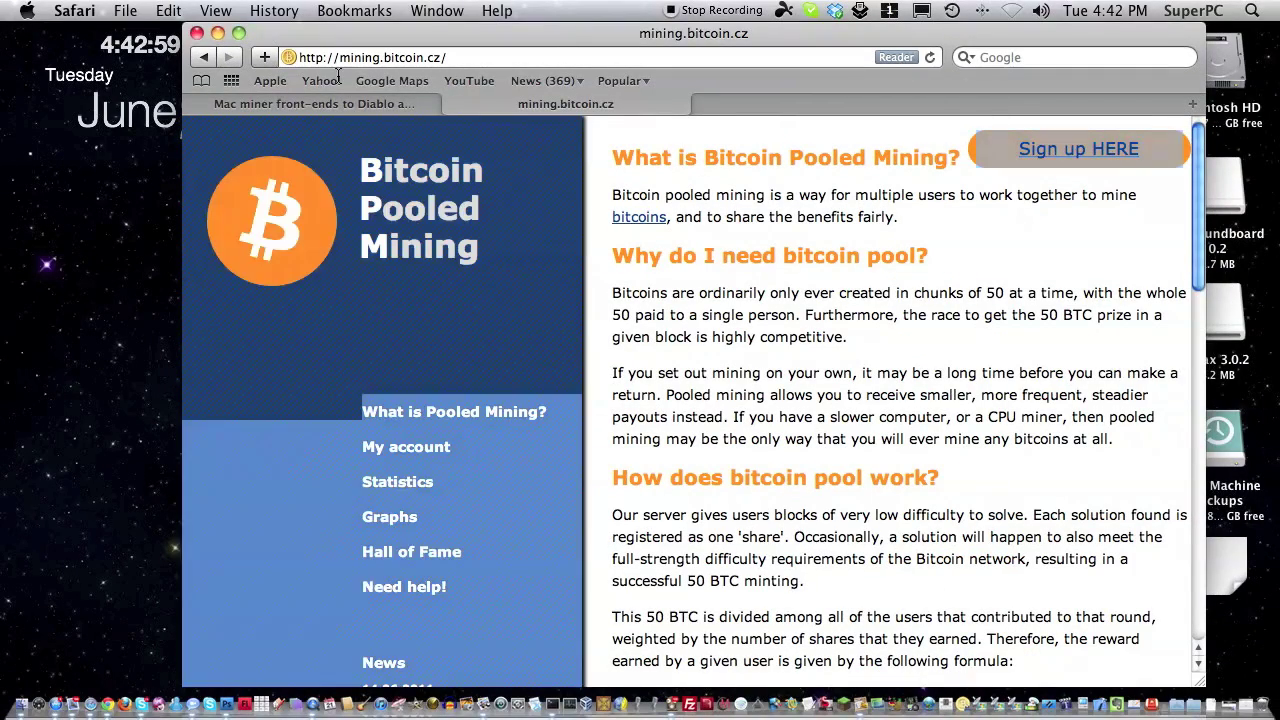
# Highlight the Bitcoin Pooled Mining heading and intro paragraph, then go to the Sign up page.
pyautogui.moveTo(485, 258); pyautogui.dragTo(354, 183)
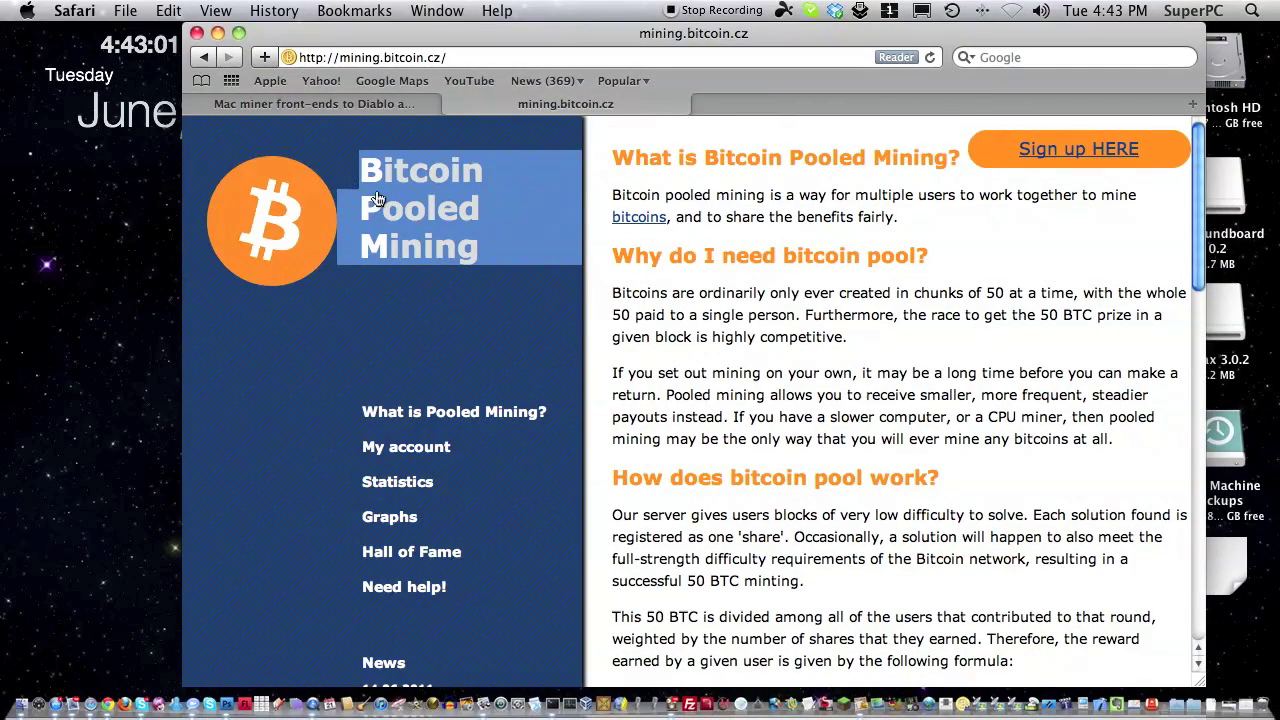
pyautogui.click(788, 352)
pyautogui.moveTo(486, 300); pyautogui.dragTo(377, 148)
pyautogui.moveTo(612, 194)
pyautogui.mouseDown()
pyautogui.moveTo(750, 195)
pyautogui.moveTo(973, 648)
pyautogui.moveTo(805, 581)
pyautogui.moveTo(757, 373)
pyautogui.moveTo(803, 157)
pyautogui.moveTo(909, 194)
pyautogui.moveTo(920, 222)
pyautogui.moveTo(720, 229)
pyautogui.moveTo(591, 200)
pyautogui.moveTo(606, 184)
pyautogui.mouseUp()
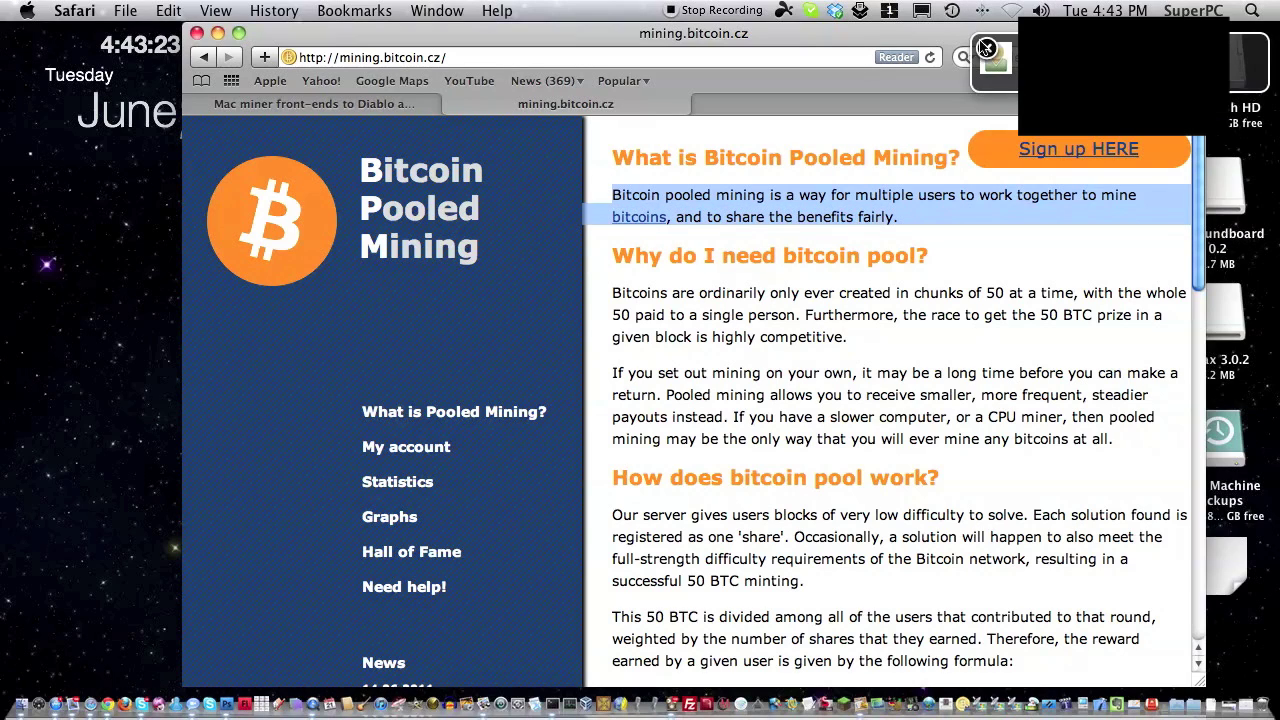
pyautogui.click(860, 297)
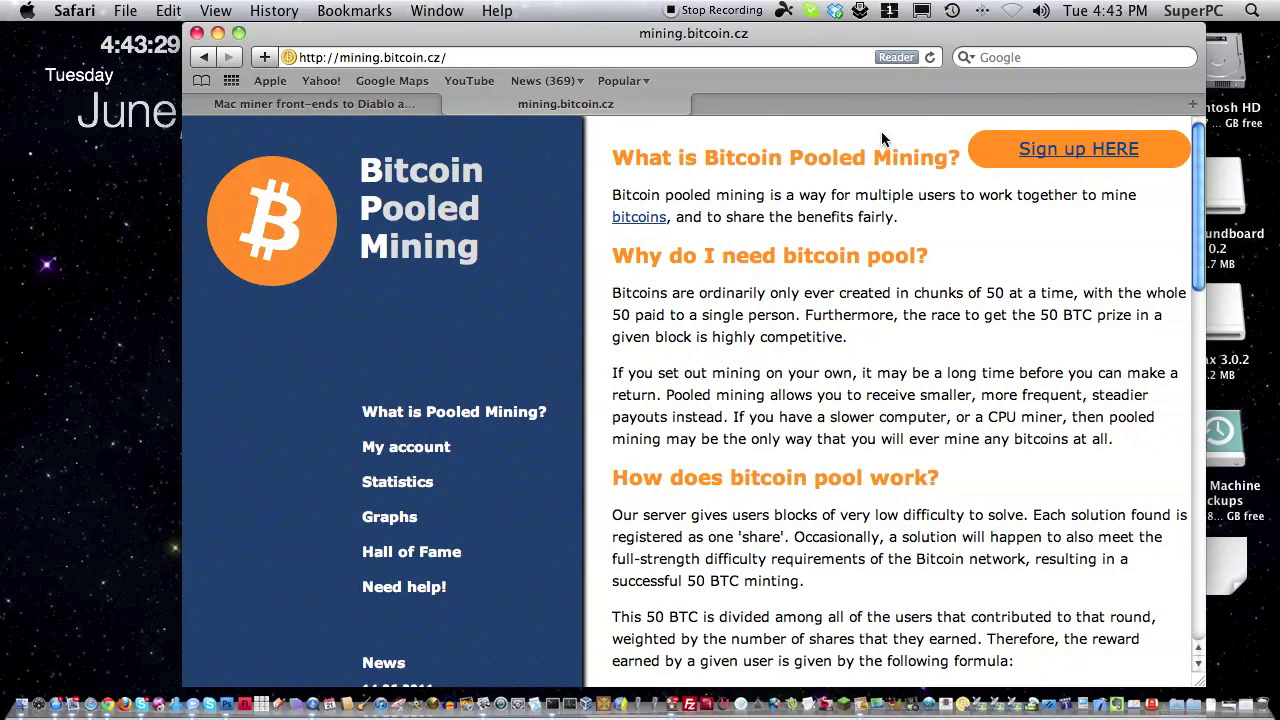
pyautogui.click(1064, 142)
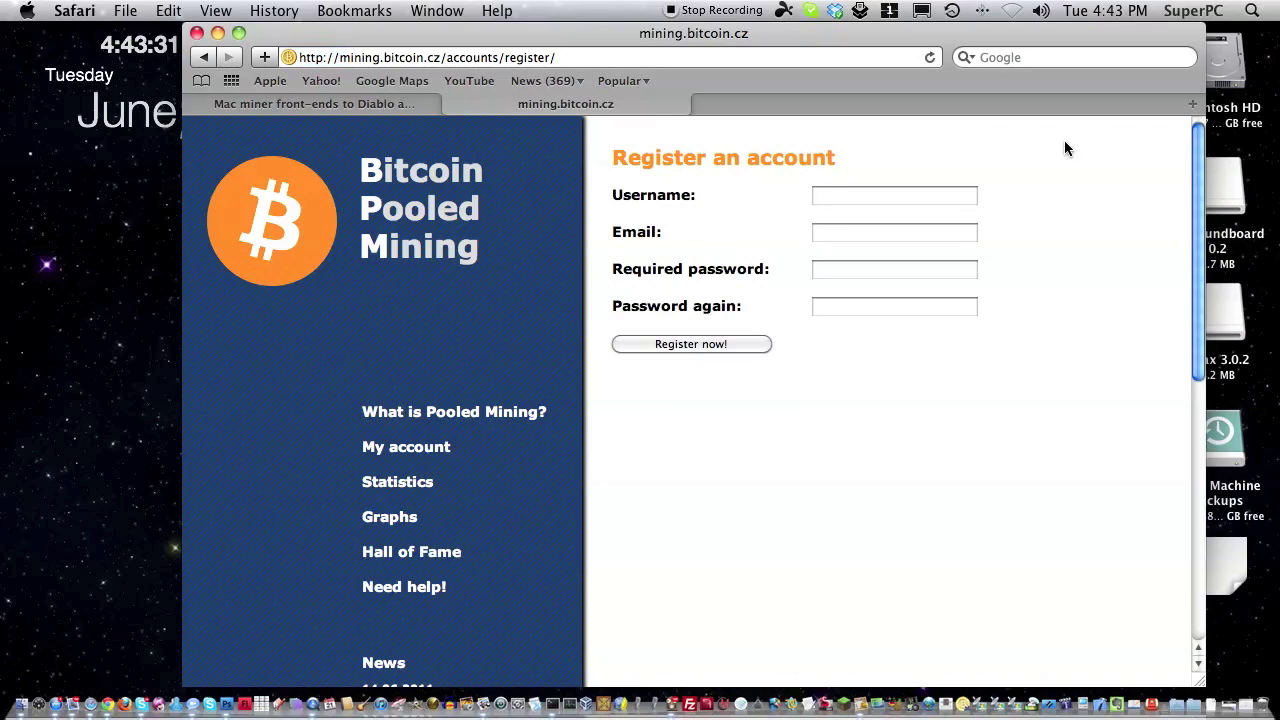
# Register the pool account with a username, the e-mail address and a repeated password, then switch to Mail.
pyautogui.click(829, 195)
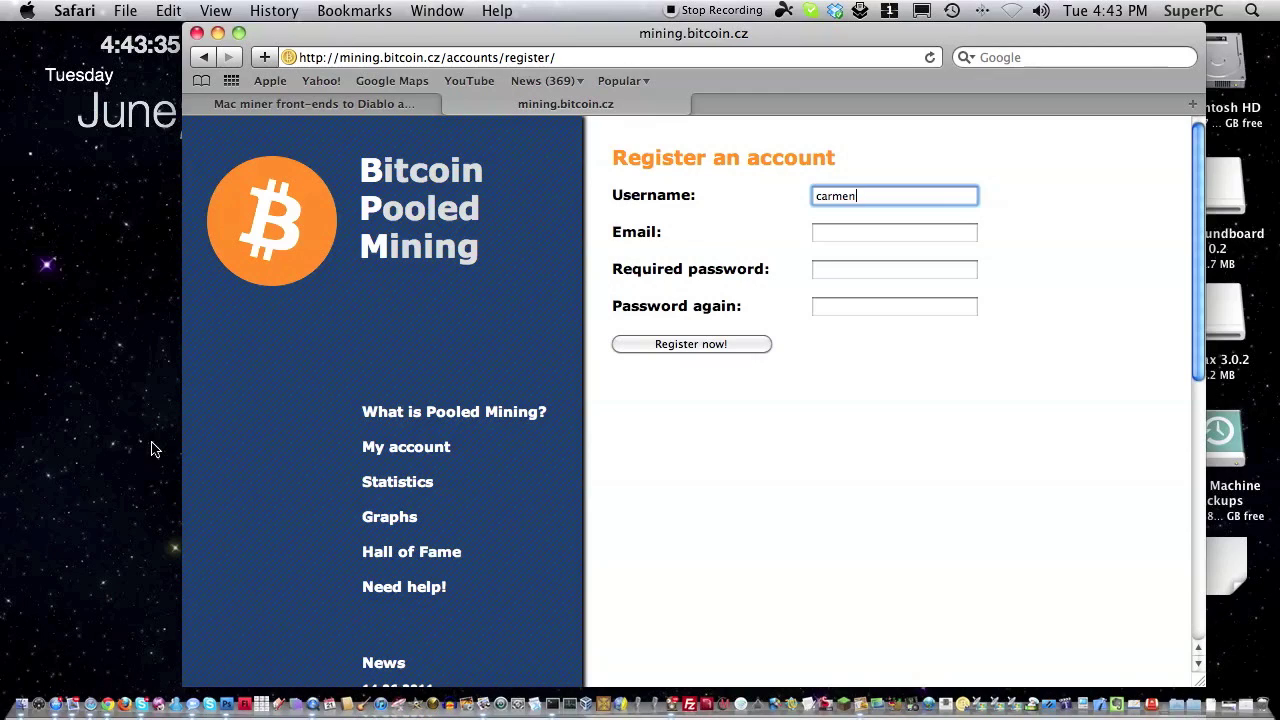
pyautogui.press('Tab')
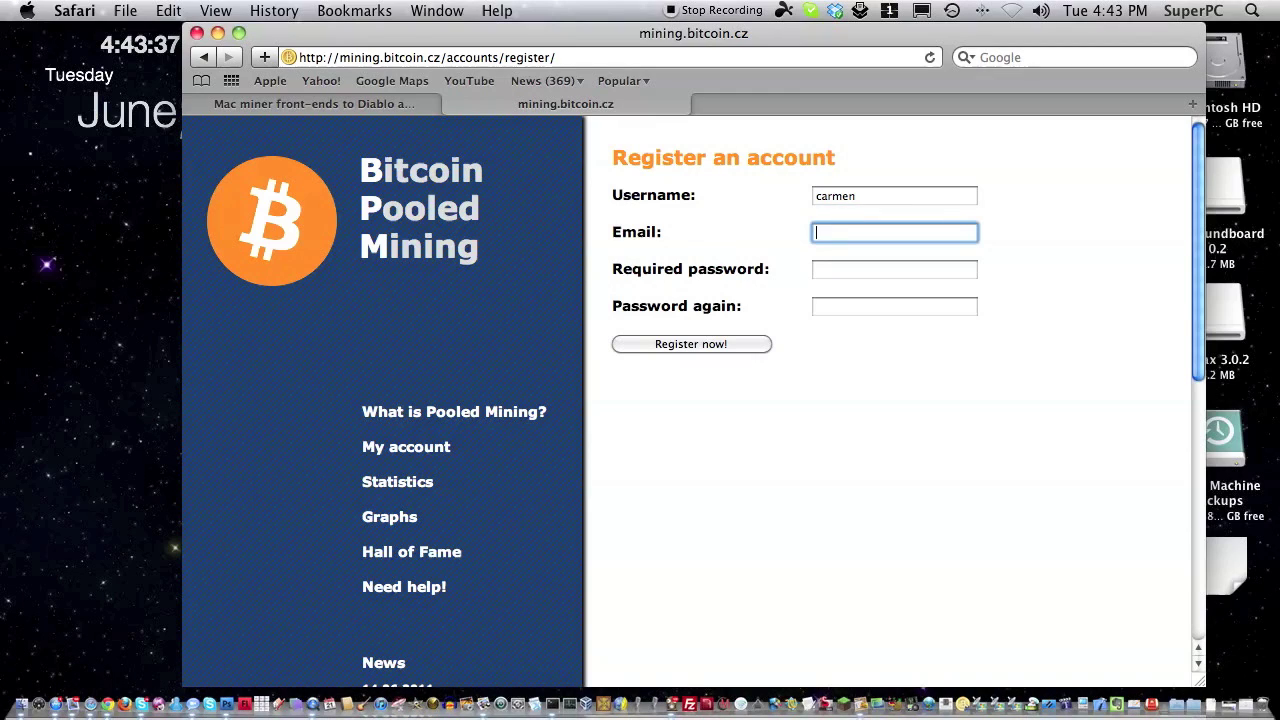
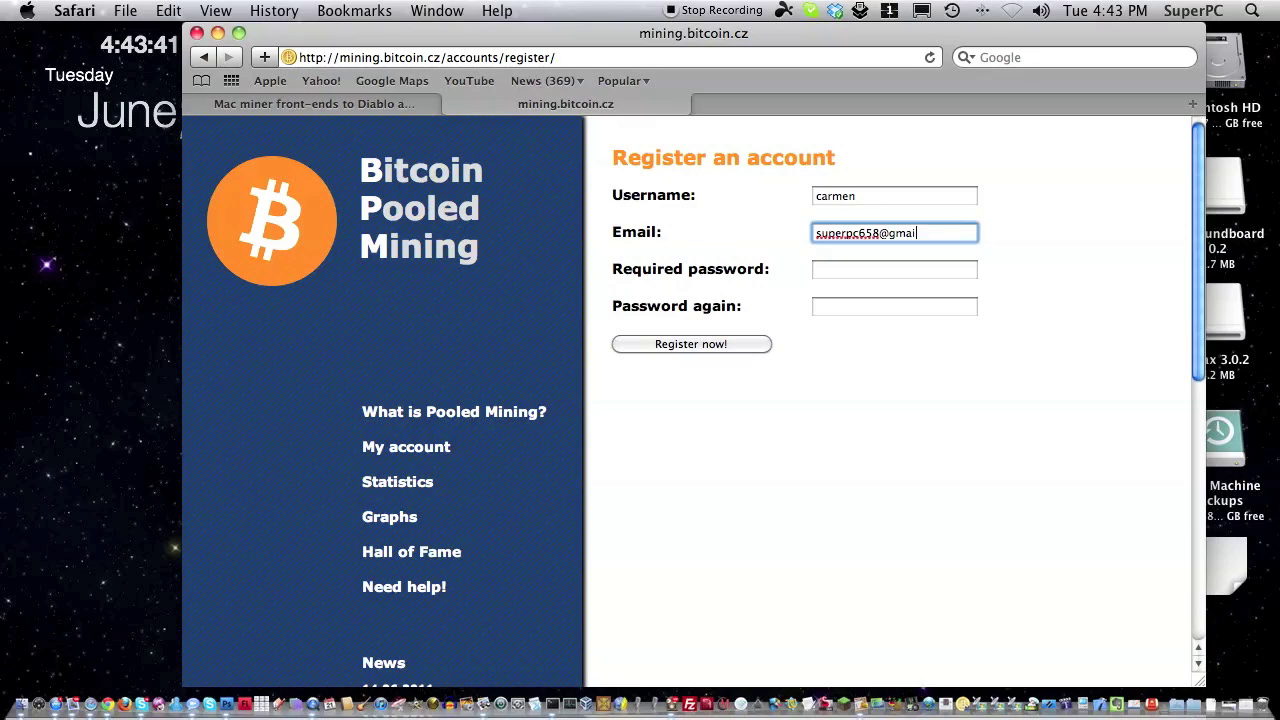
pyautogui.press('Tab')
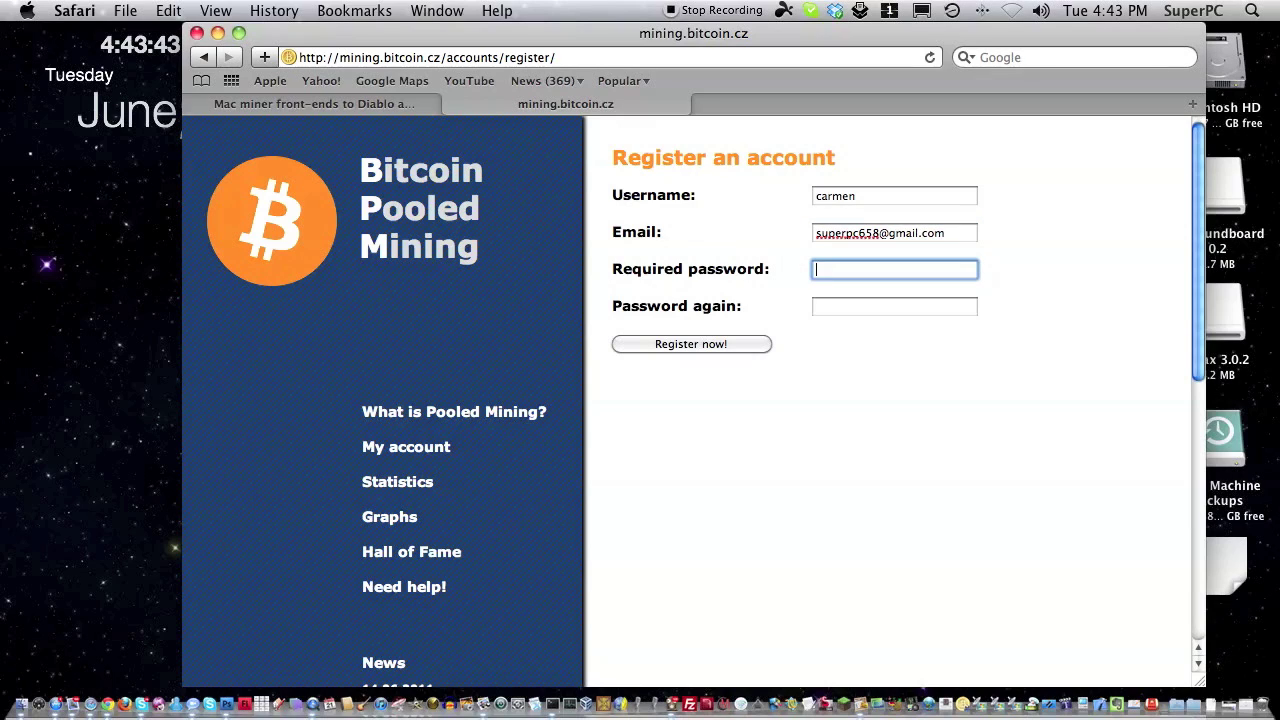
pyautogui.write('•••••••')
pyautogui.press('Tab')
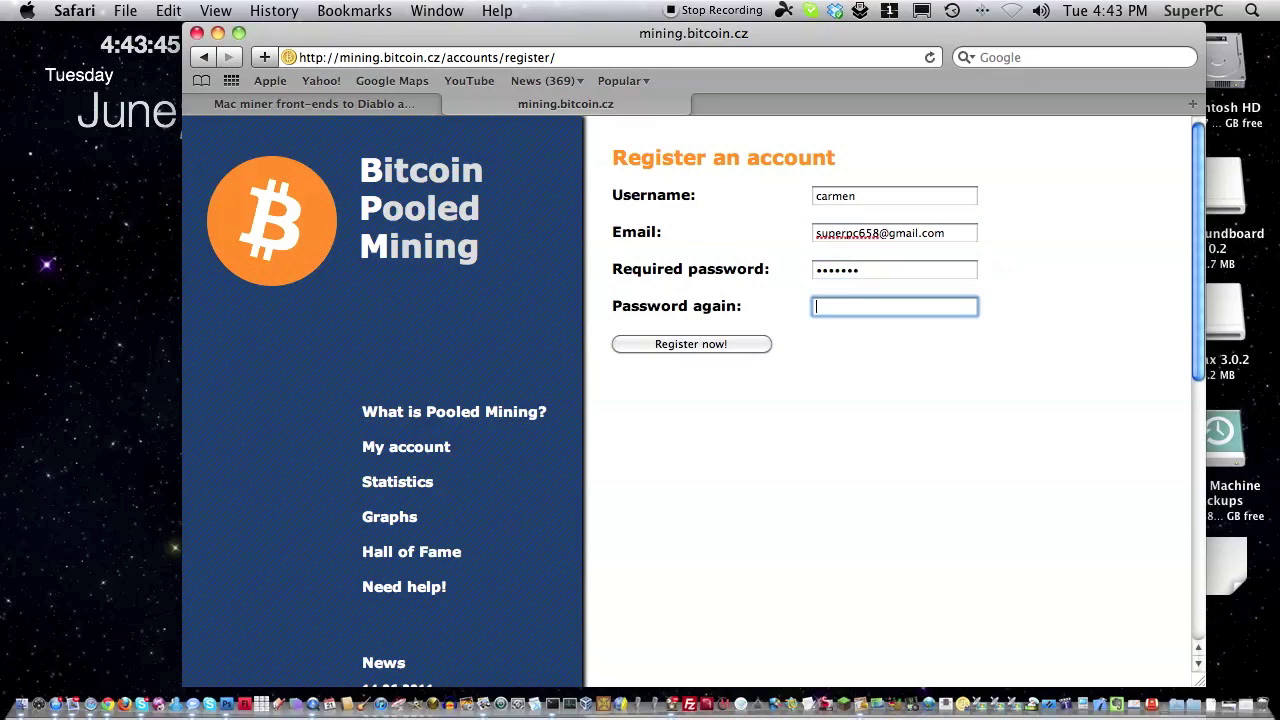
pyautogui.write('•••••••')
pyautogui.click(647, 345)
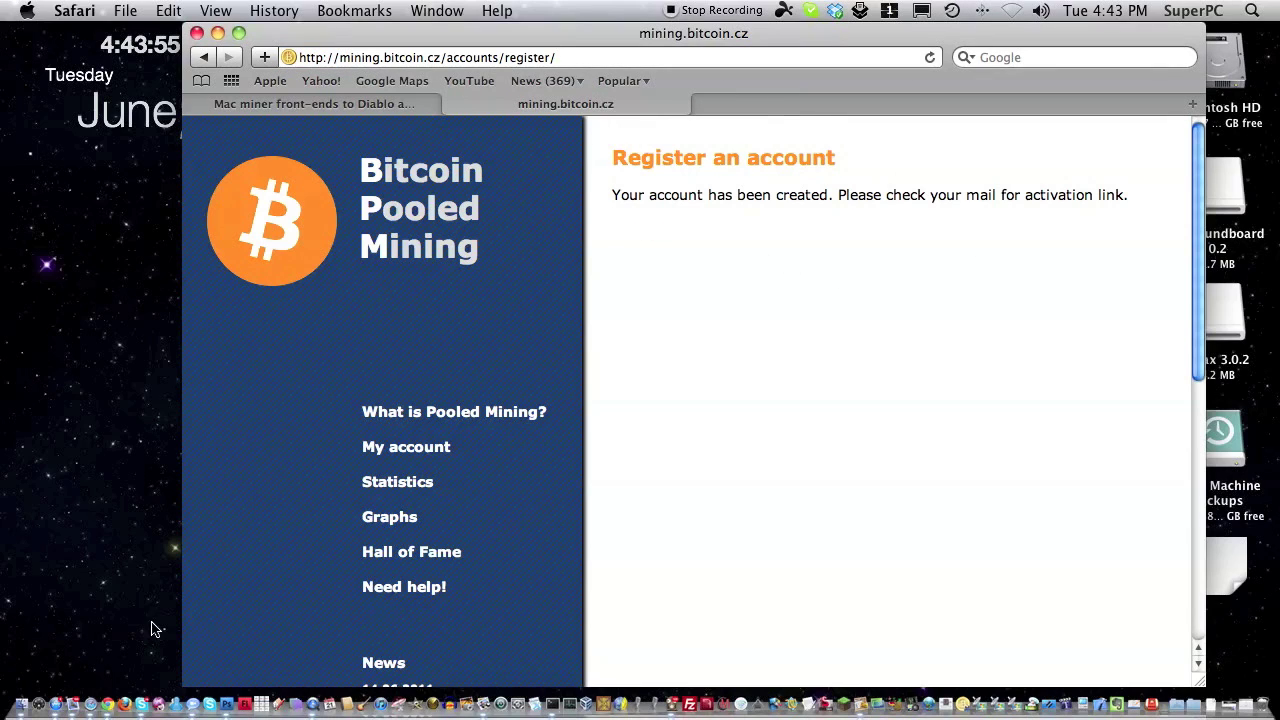
pyautogui.click(85, 690)
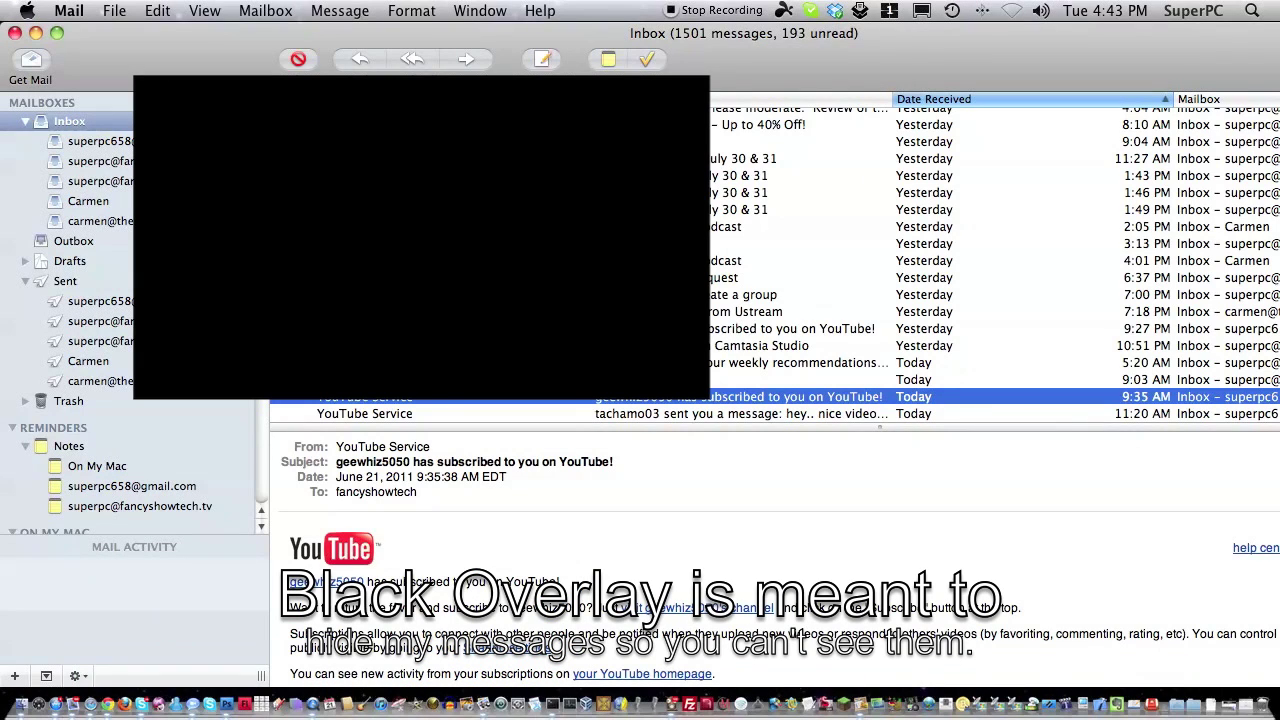
pyautogui.click(120, 143)
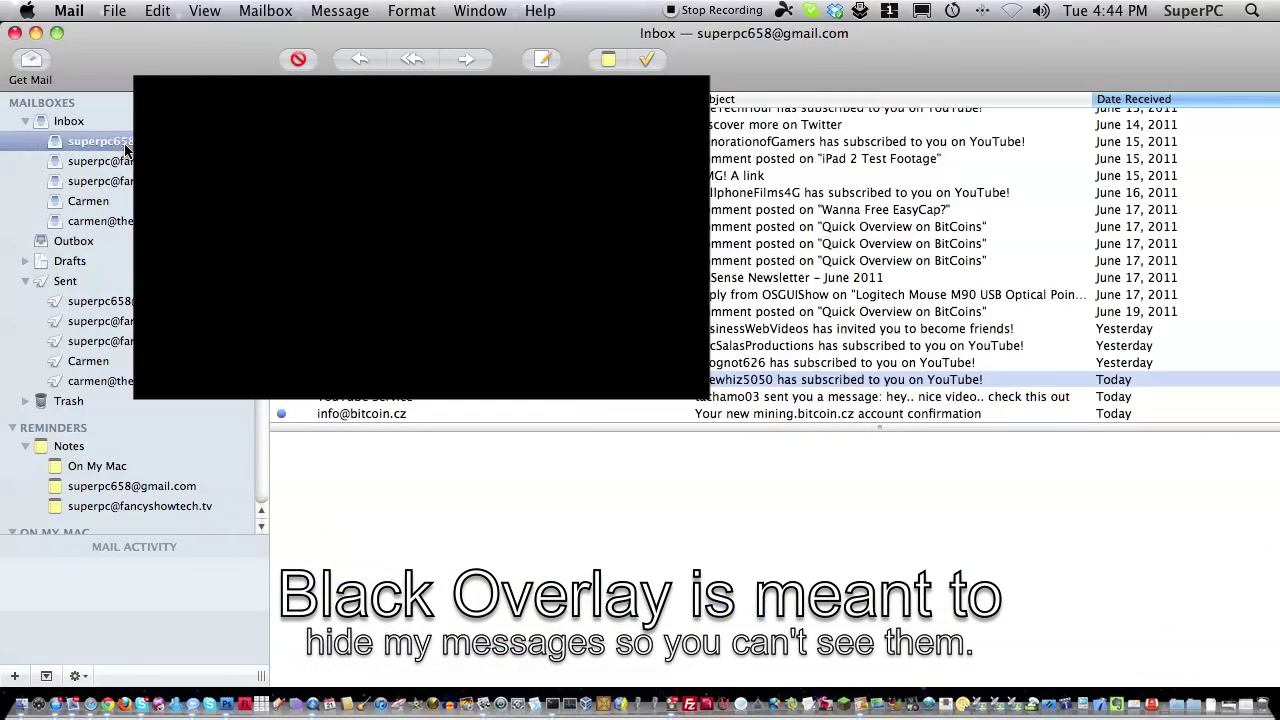
pyautogui.click(612, 414)
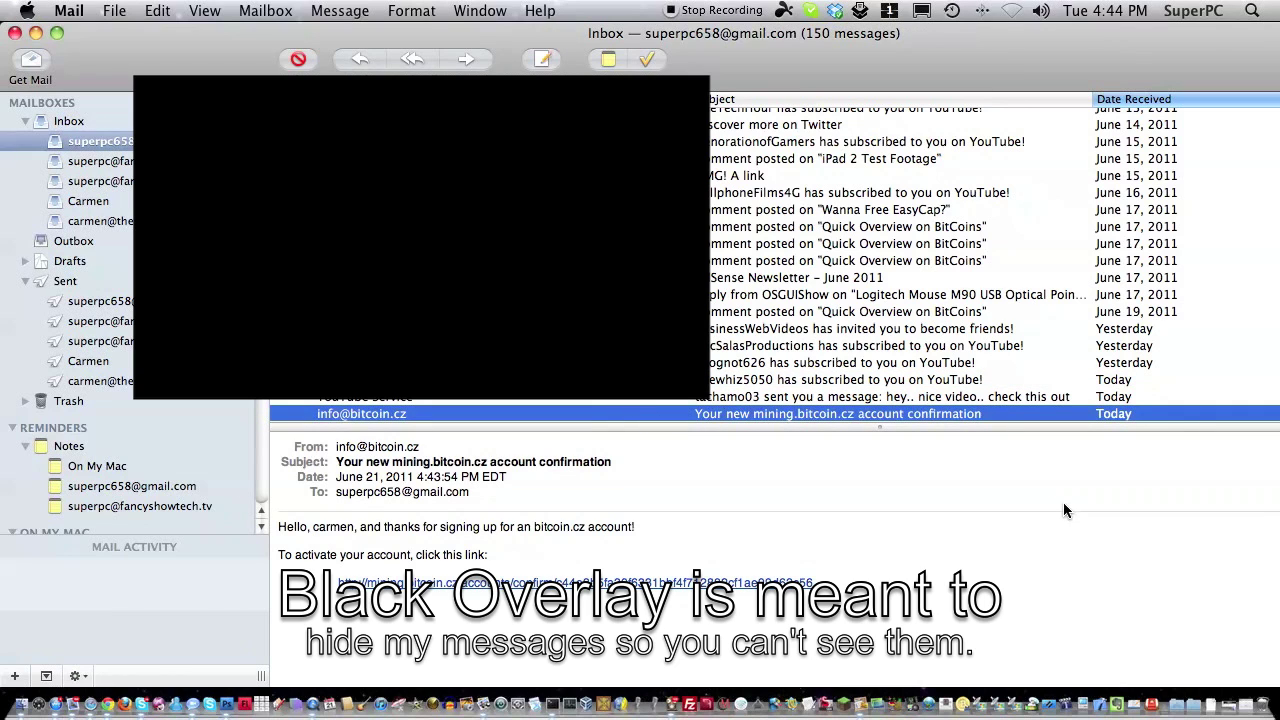
pyautogui.click(659, 584)
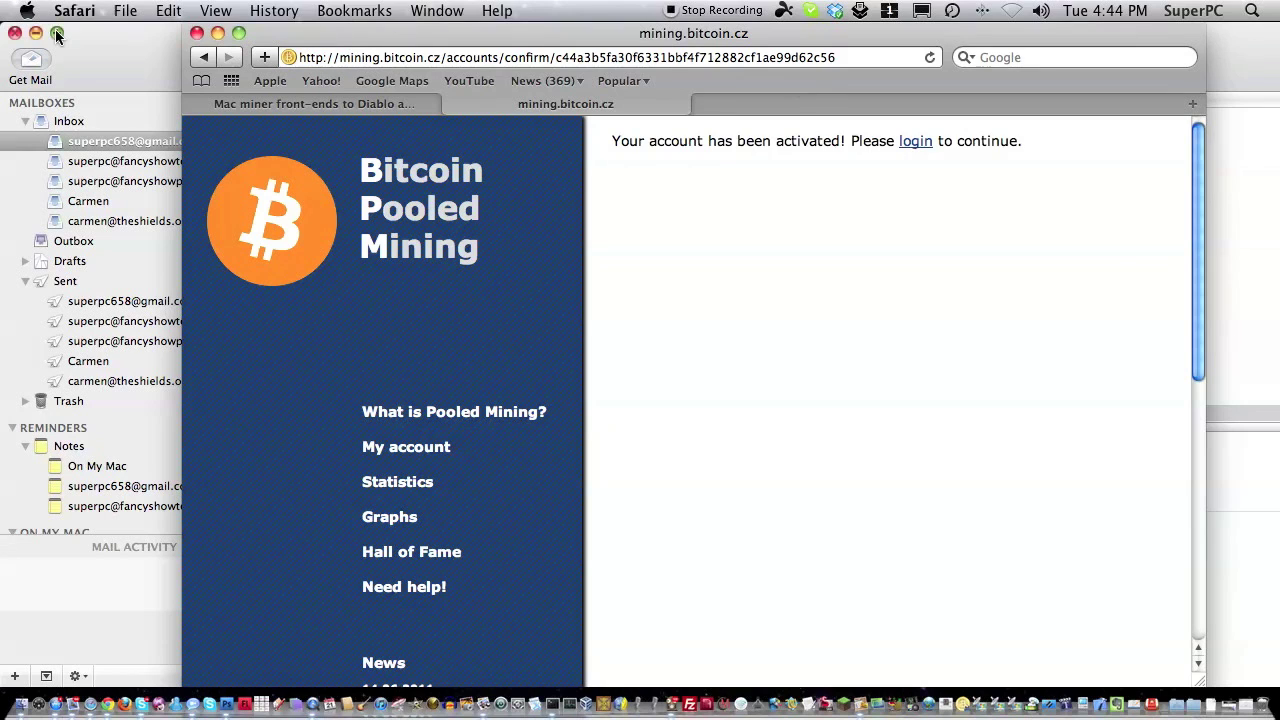
# Log in to the mining.bitcoin.cz pool account with the username and password.
pyautogui.click(34, 34)
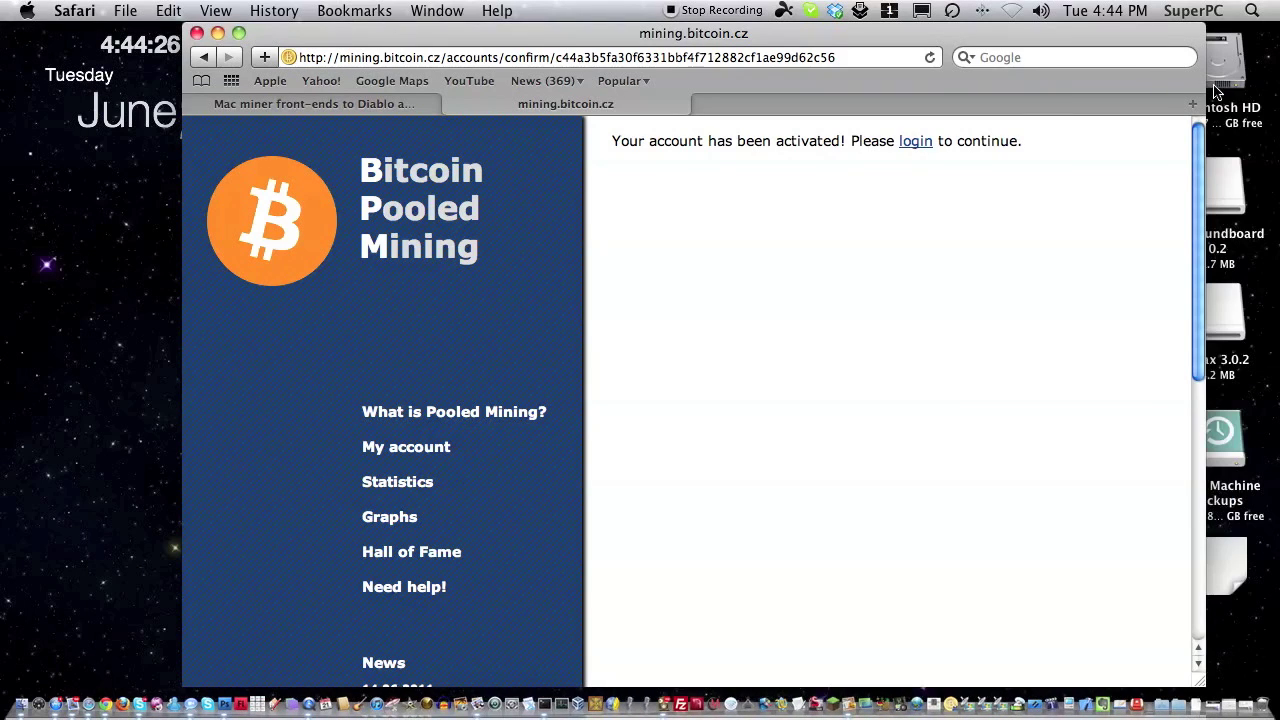
pyautogui.click(915, 141)
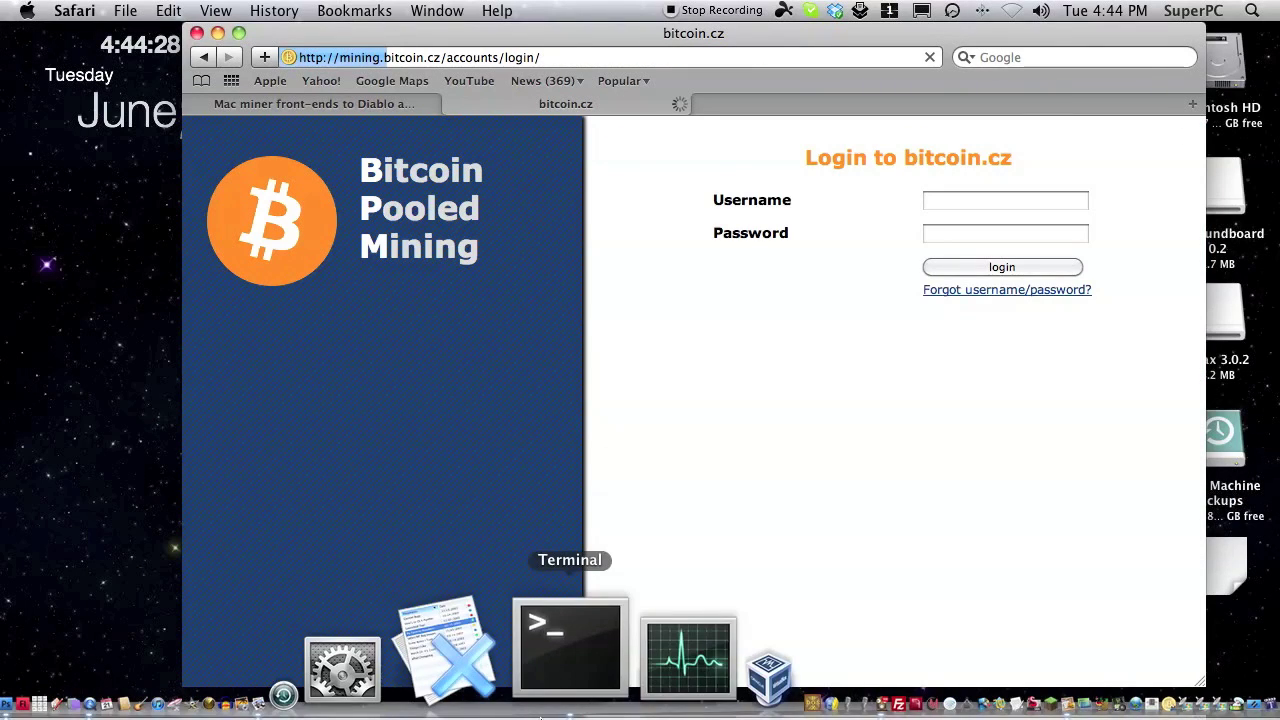
pyautogui.click(961, 200)
pyautogui.write('carmen')
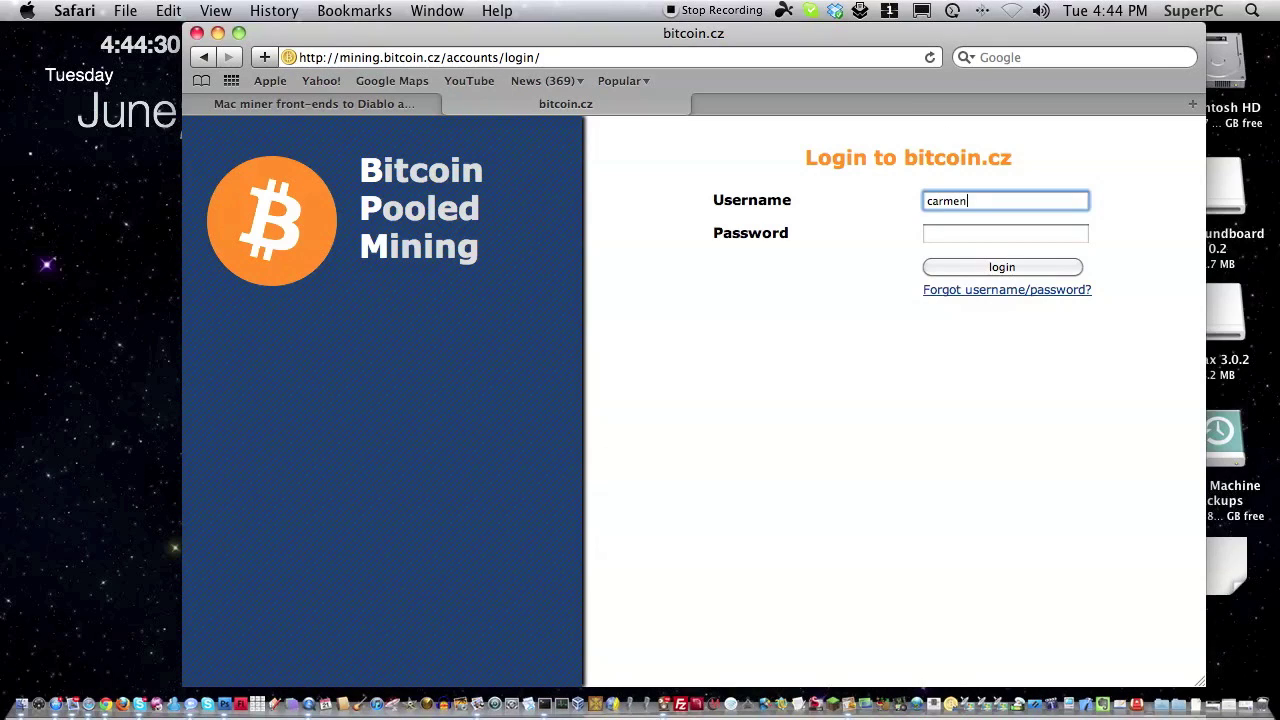
pyautogui.press('Tab')
pyautogui.write('•••')
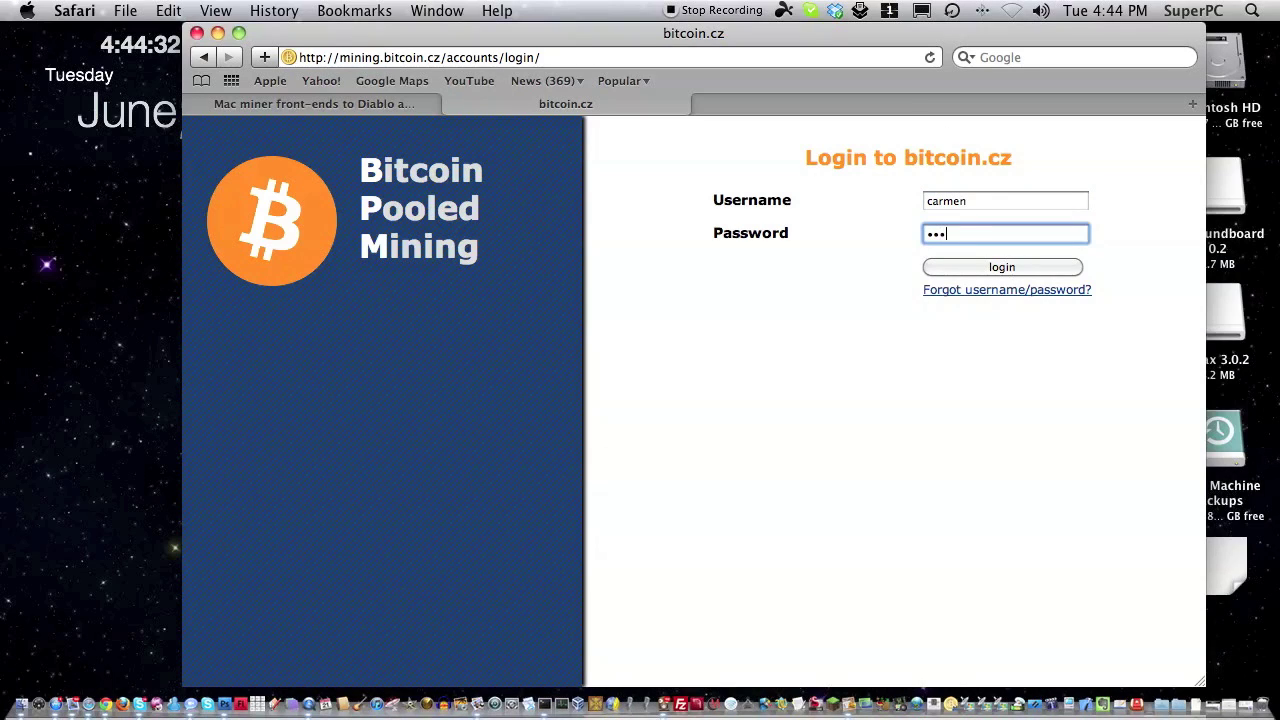
pyautogui.write('••••')
pyautogui.press('Return')
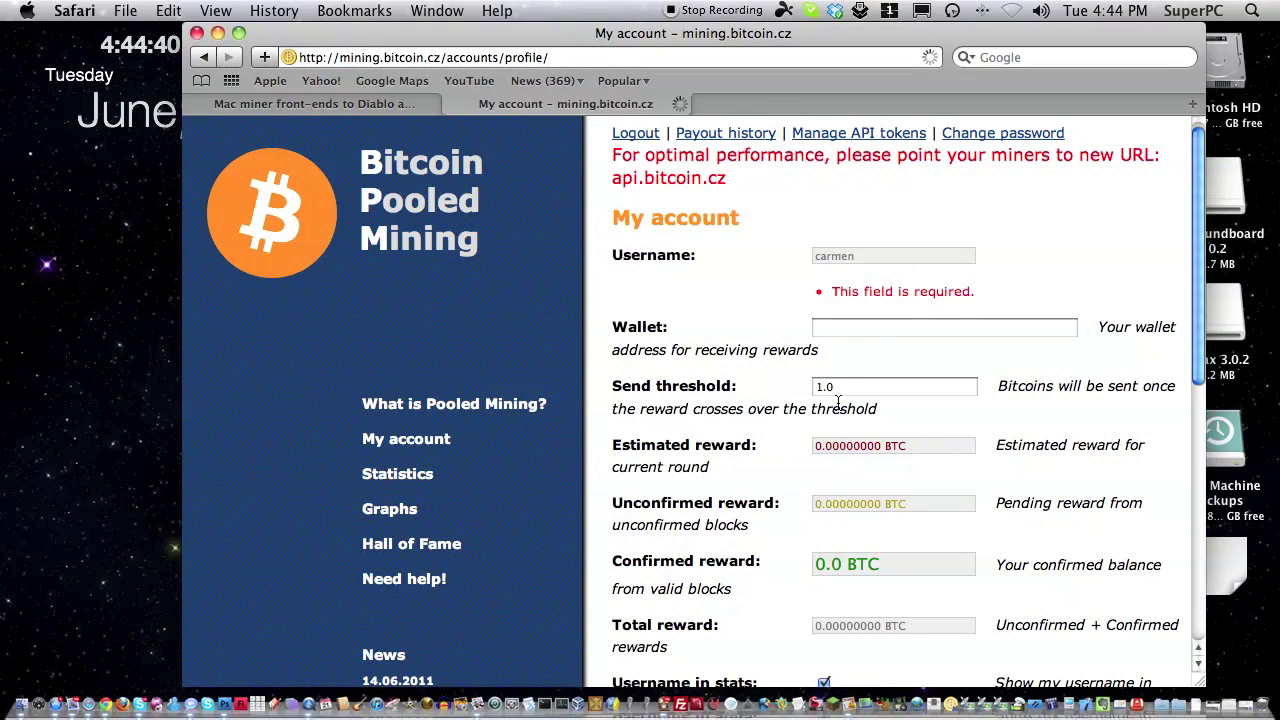
# Paste the wallet address into the Wallet field and save the account.
pyautogui.click(863, 329)
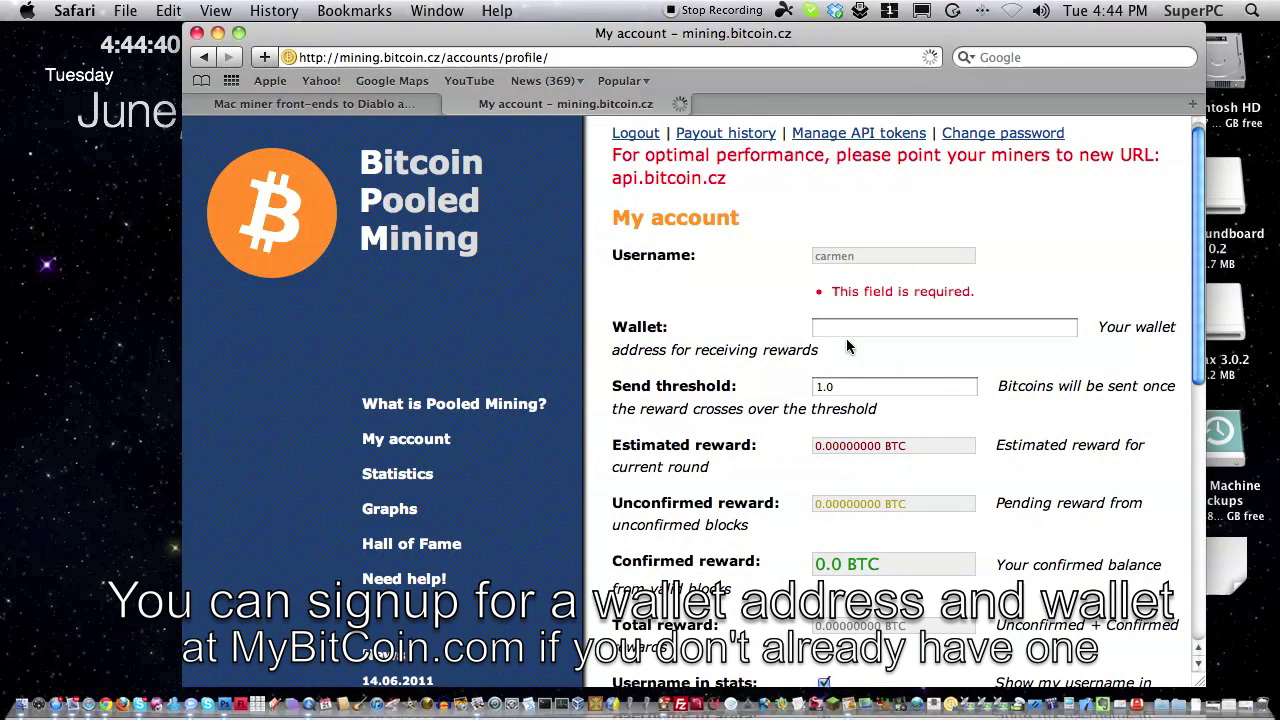
pyautogui.click(829, 337)
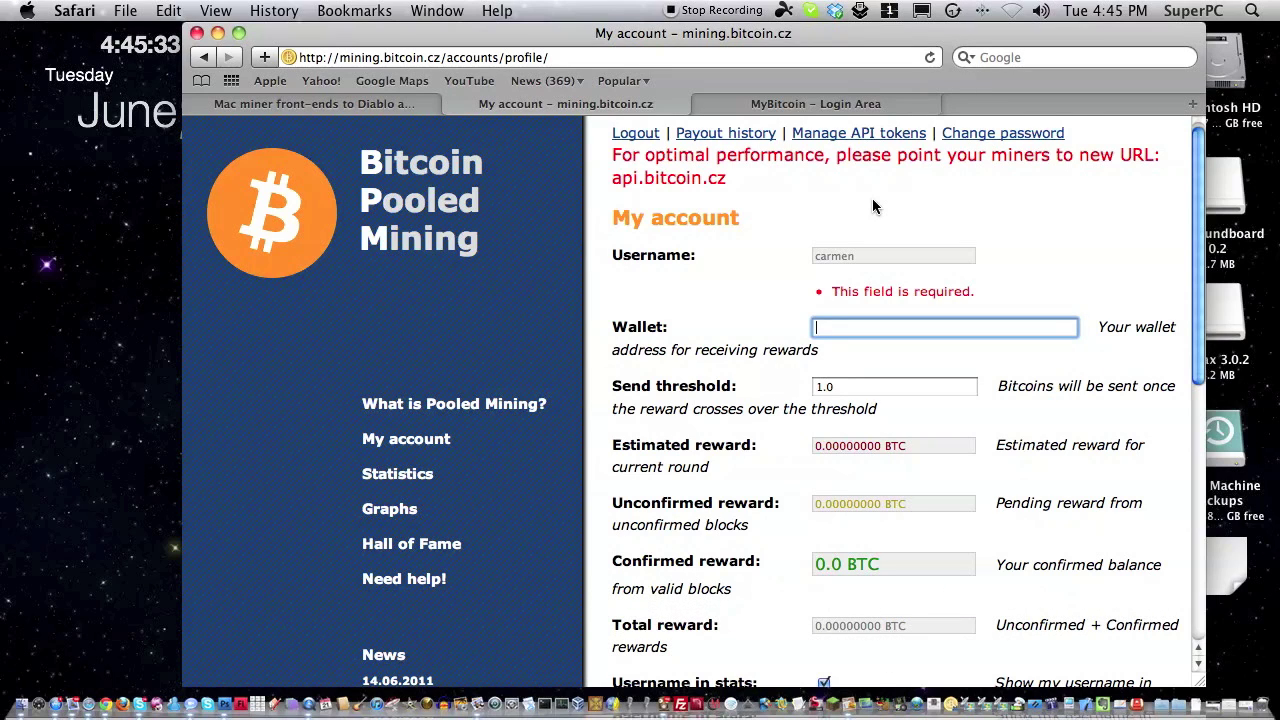
pyautogui.write('1KdCH9oVixoLK3ZaFgpyLnC4W7U3PXLJC7')
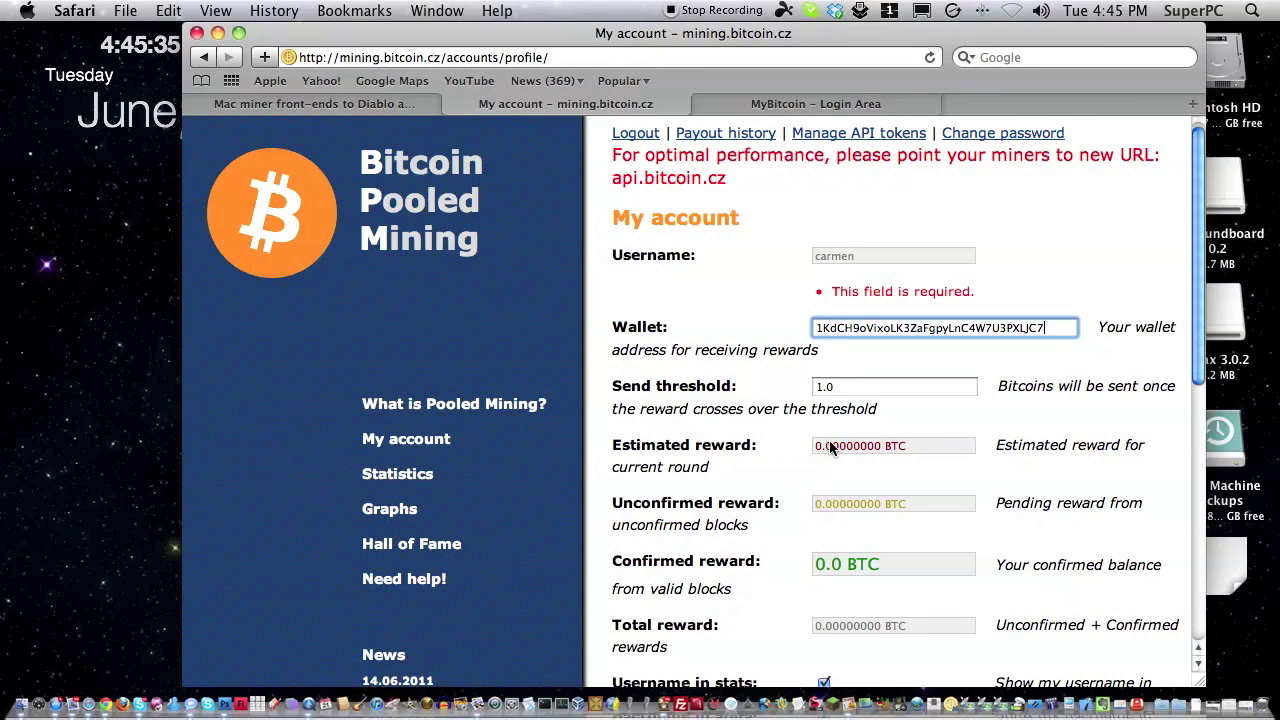
pyautogui.scroll(-5, 946, 480)
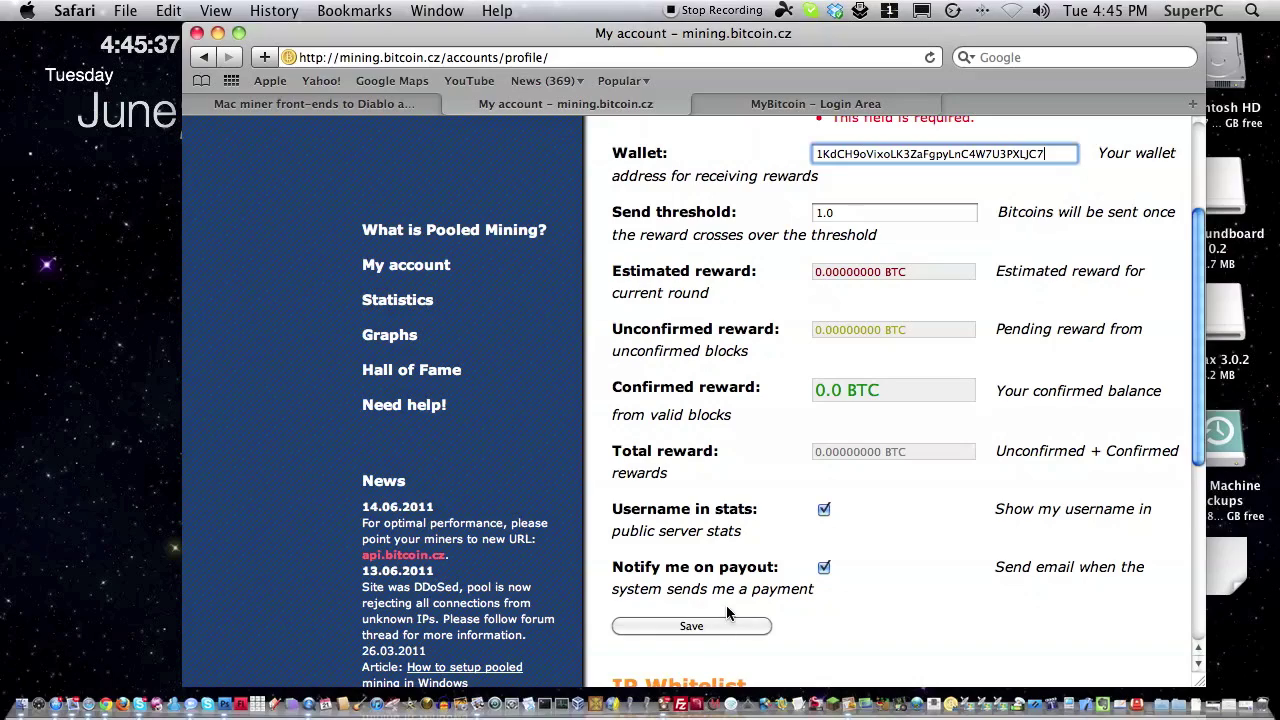
pyautogui.click(726, 626)
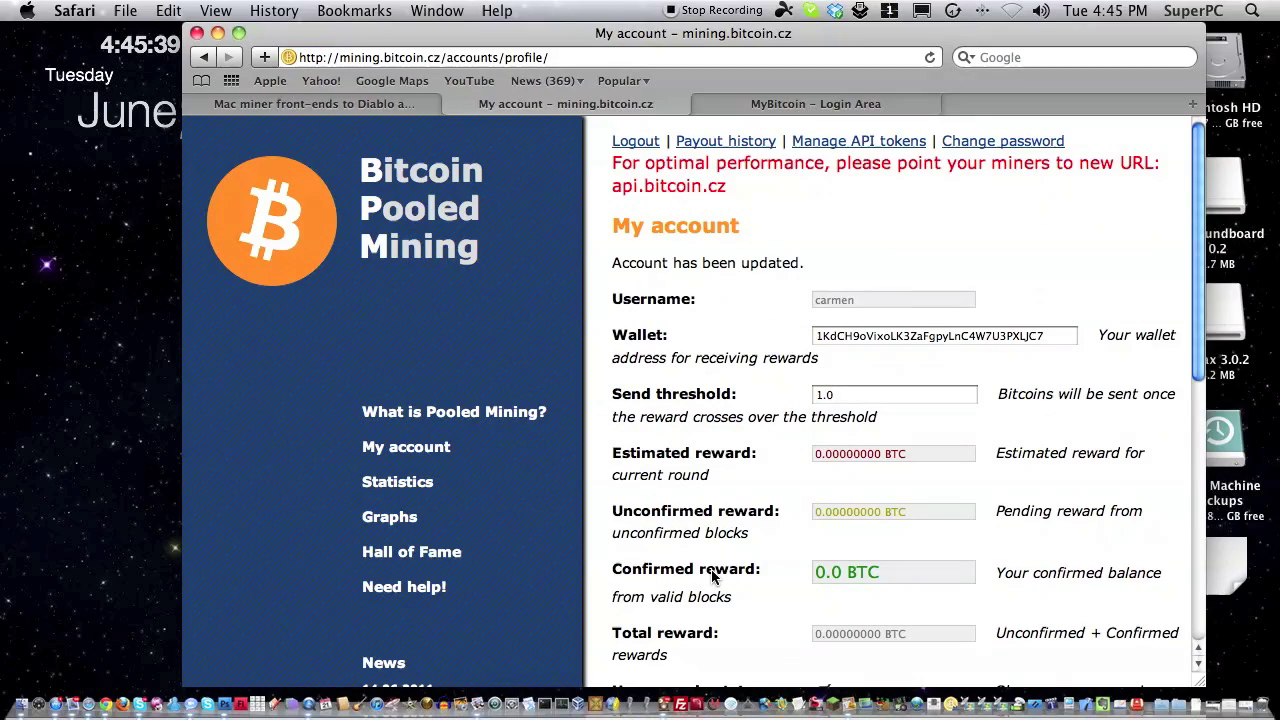
pyautogui.scroll(-5, 732, 615)
pyautogui.scroll(-10, 732, 623)
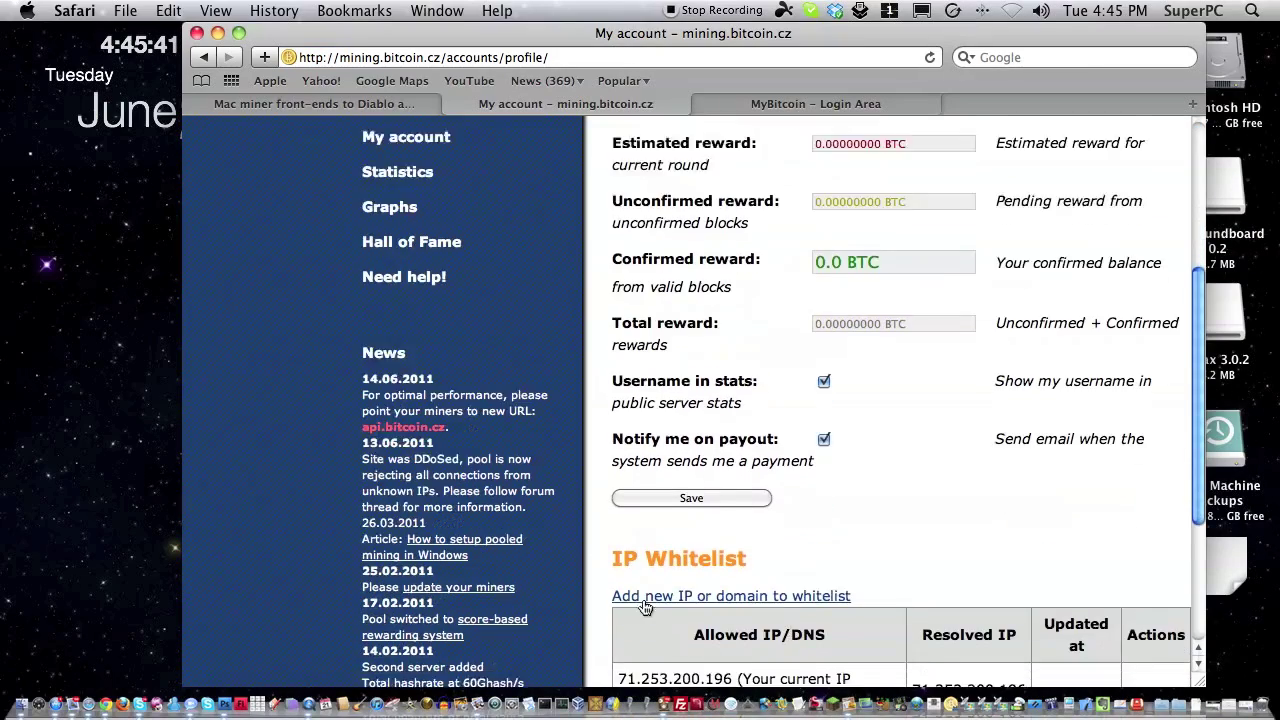
# Start a new worker registration, entering login suffix imac and the worker password.
pyautogui.click(685, 542)
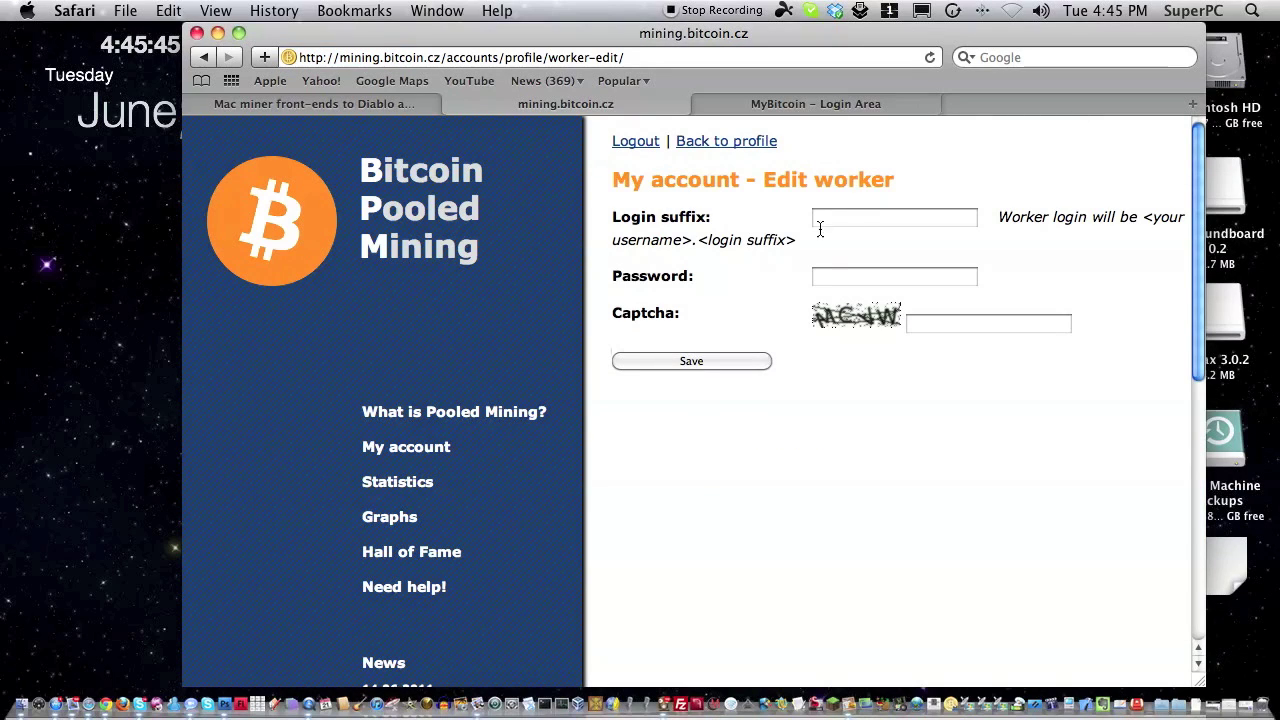
pyautogui.click(895, 218)
pyautogui.write('ca')
pyautogui.press('BackSpace')
pyautogui.press('BackSpace')
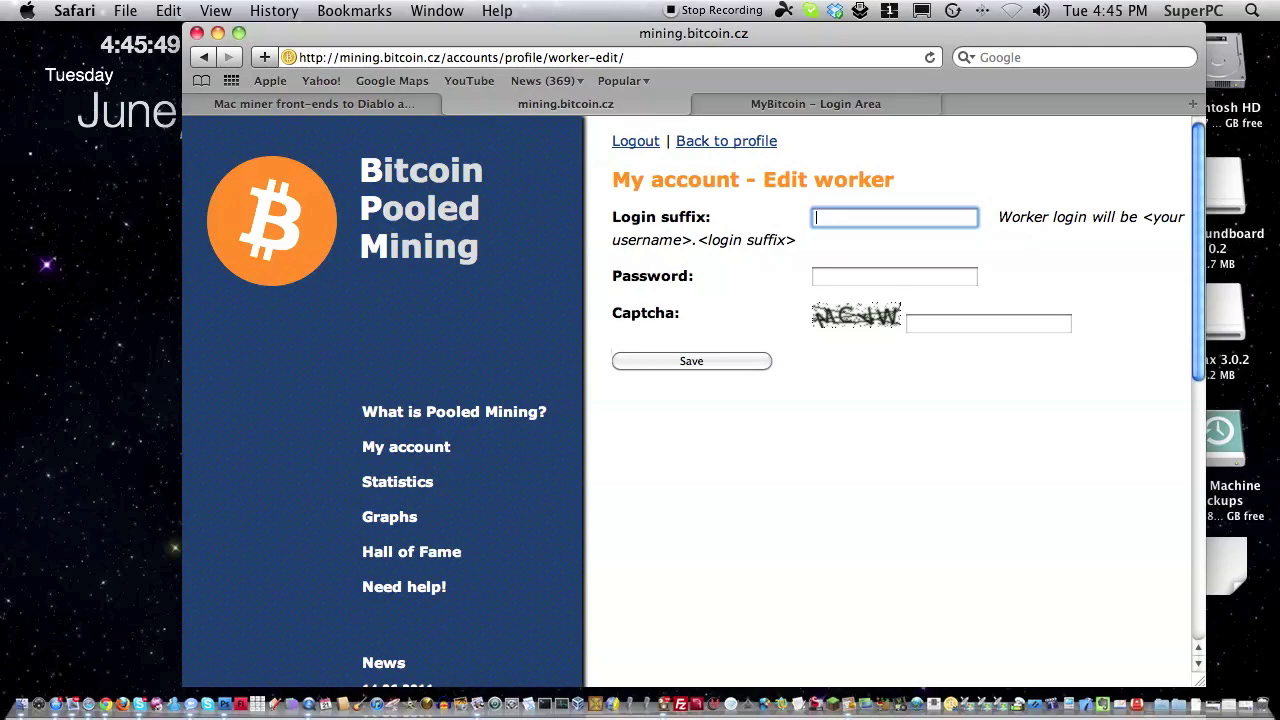
pyautogui.press('BackSpace')
pyautogui.click(895, 277)
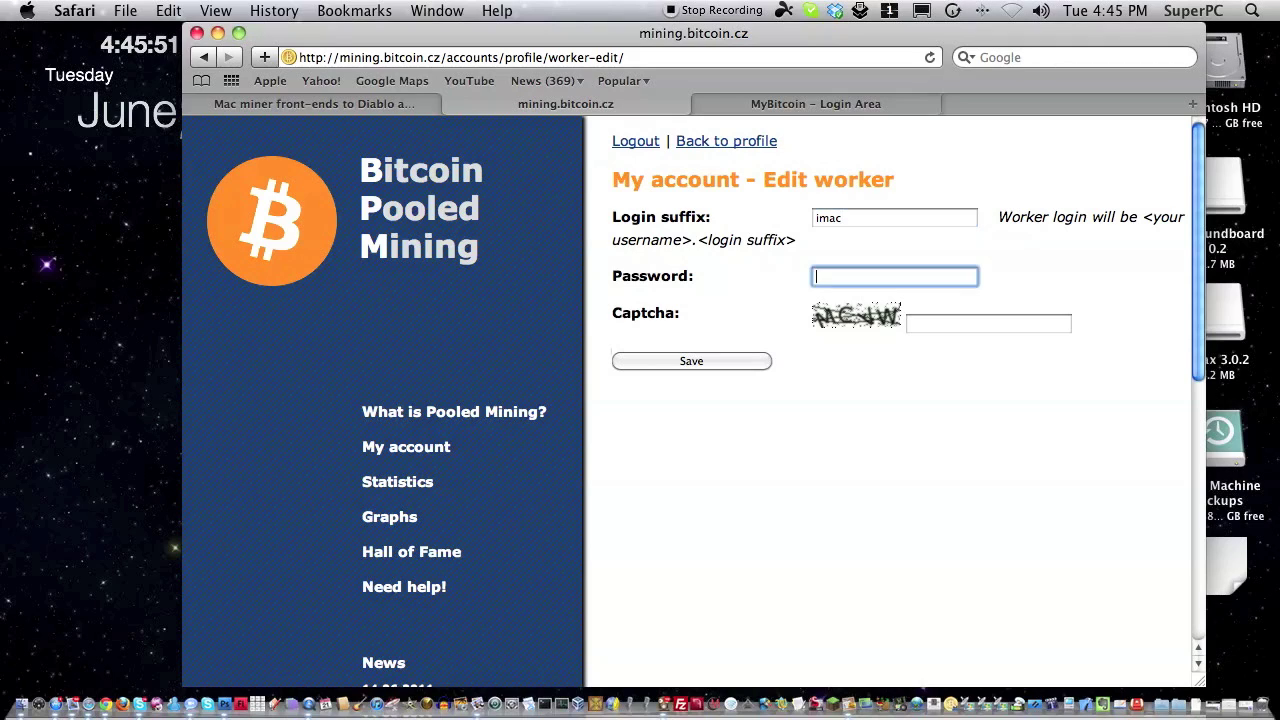
pyautogui.write('tech')
pyautogui.press('BackSpace')
pyautogui.write('st12345')
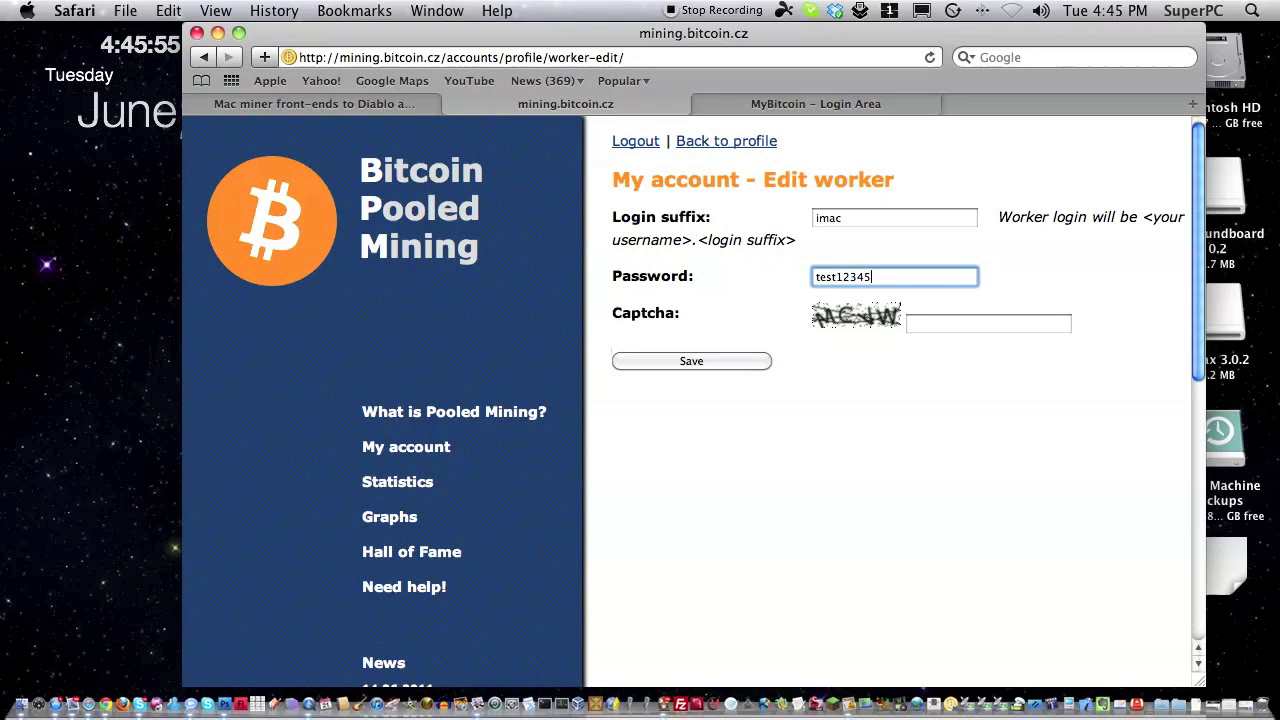
pyautogui.write('6')
# Enter the captcha, save the imac worker, and scroll to the Workers table.
pyautogui.click(988, 323)
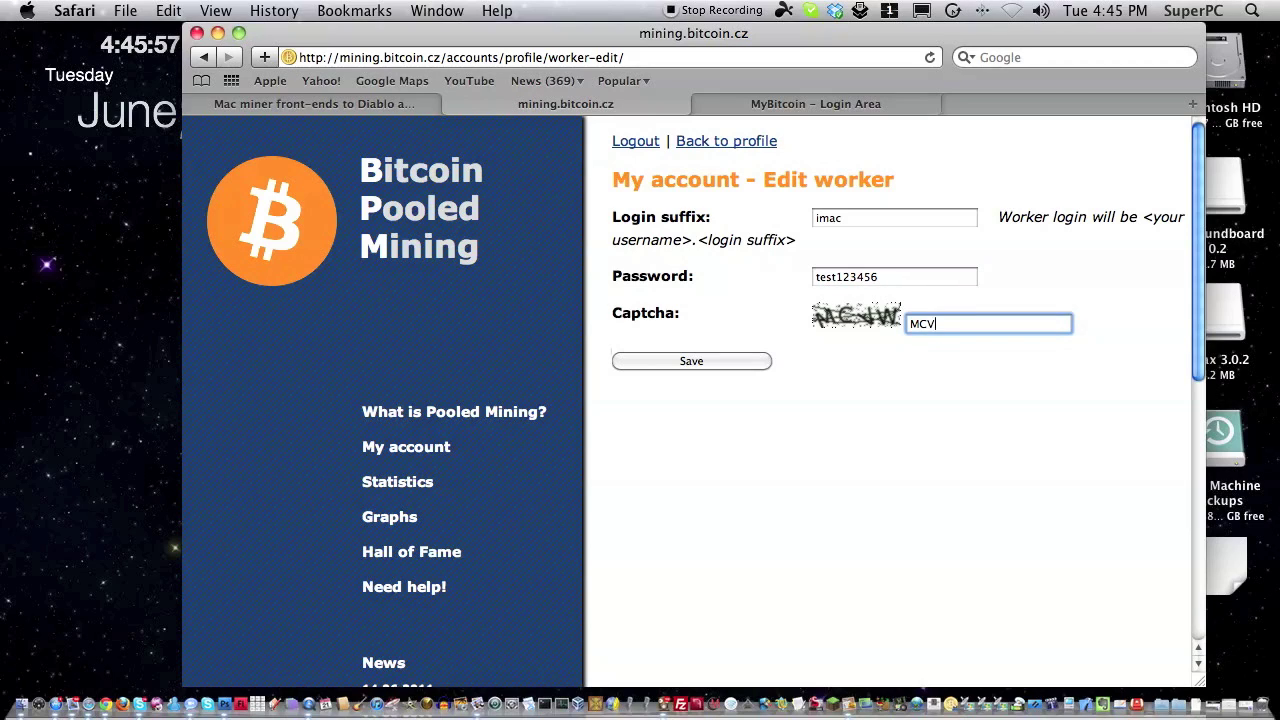
pyautogui.write('MCVM')
pyautogui.press('BackSpace')
pyautogui.write('WW')
pyautogui.click(652, 365)
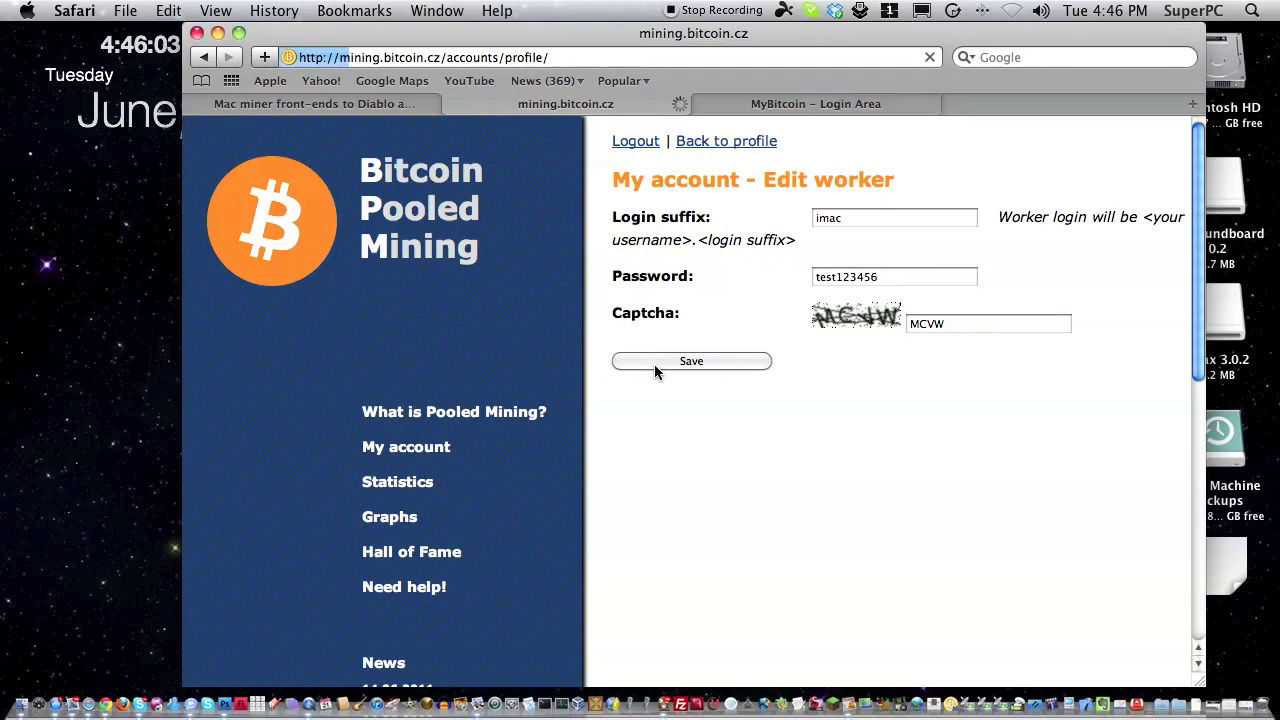
pyautogui.scroll(-10, 655, 370)
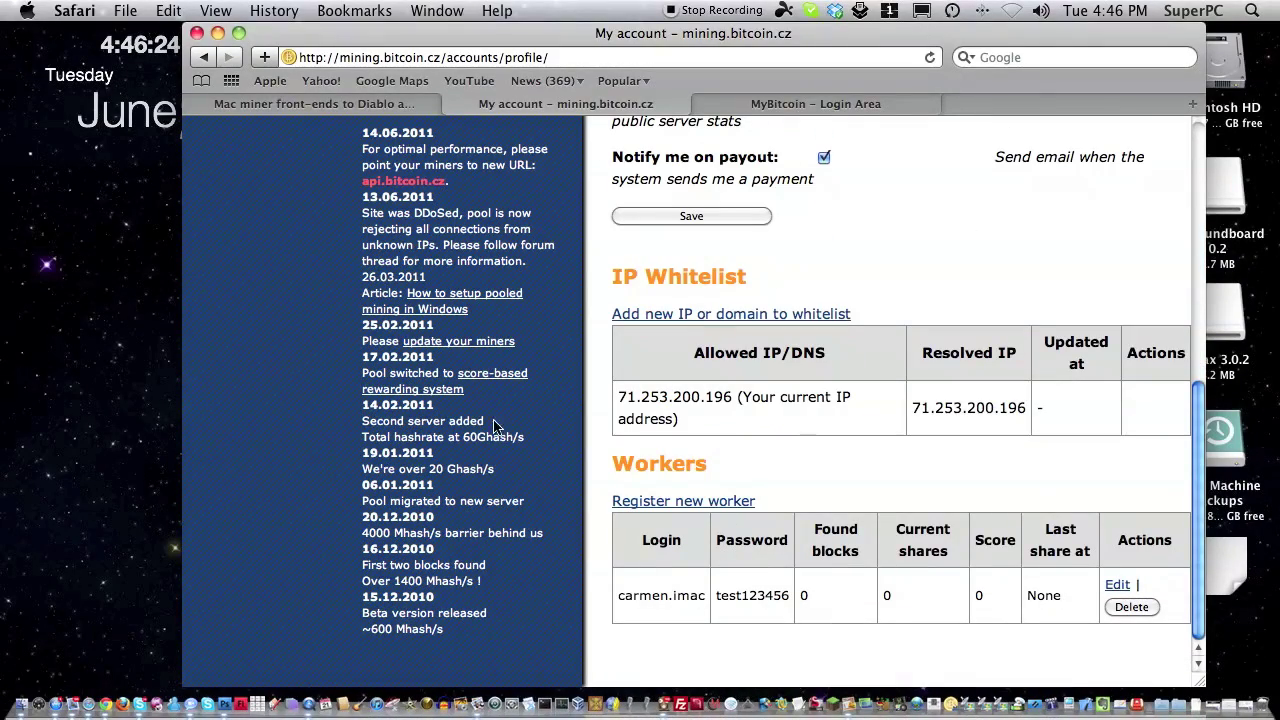
# Open the 'Mac miner front-ends to Diablo and RPC' forum thread and download DiabloMiner.app.
pyautogui.click(323, 104)
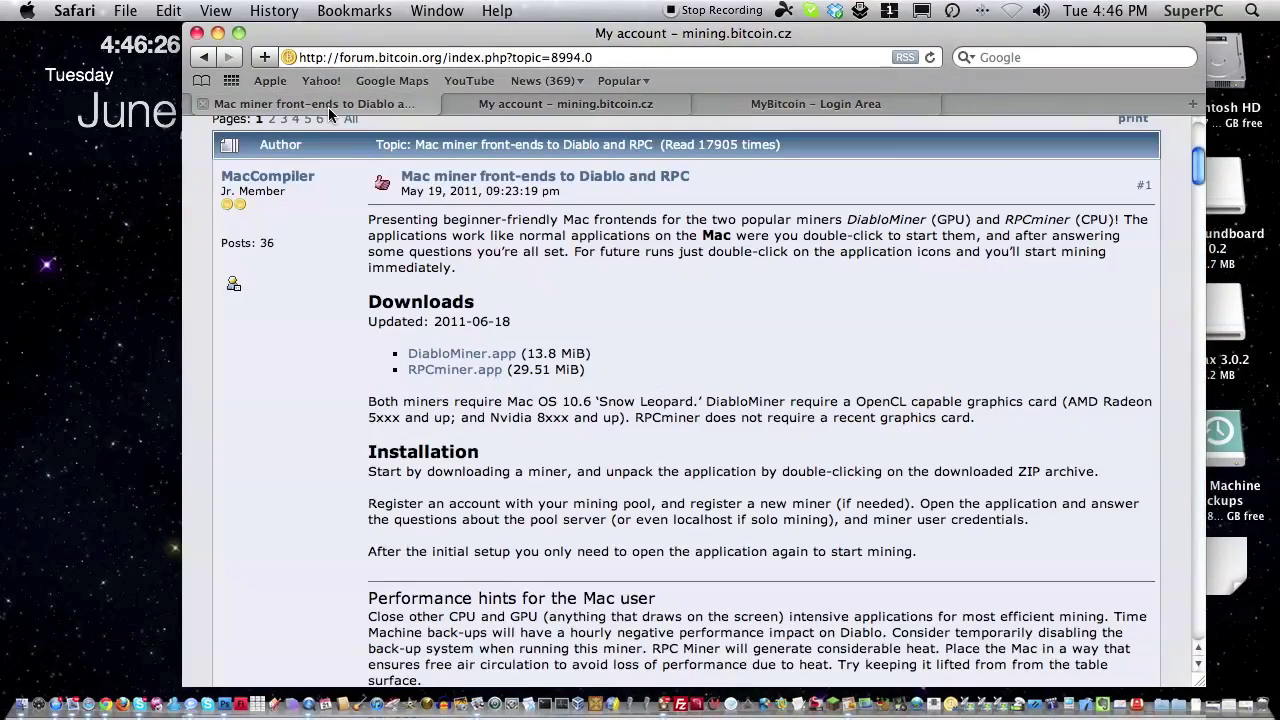
pyautogui.click(620, 58)
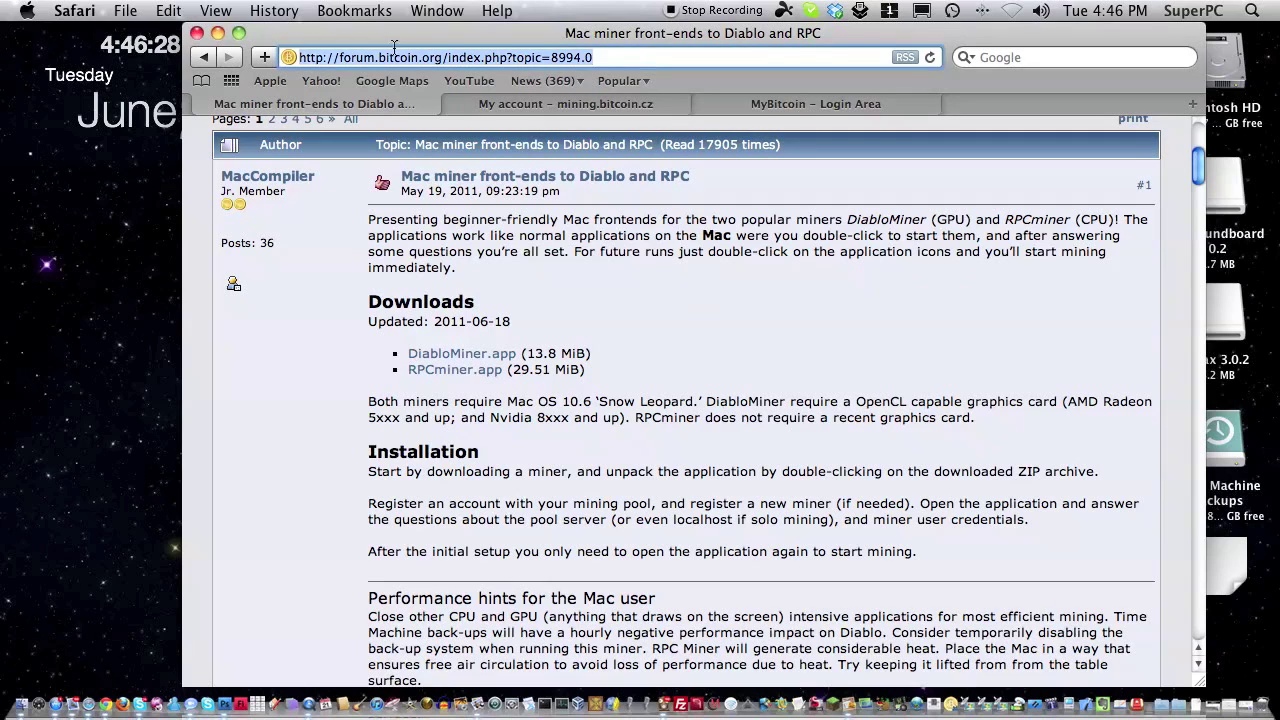
pyautogui.click(617, 300)
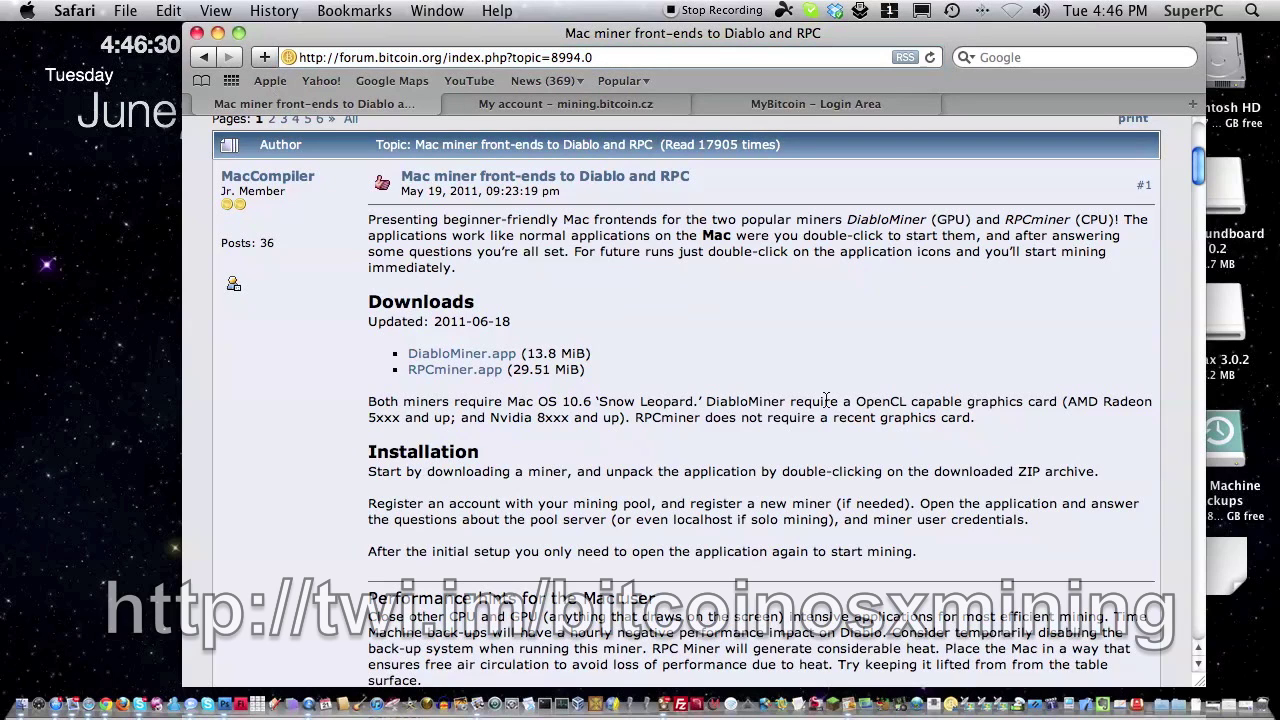
pyautogui.scroll(-5, 617, 300)
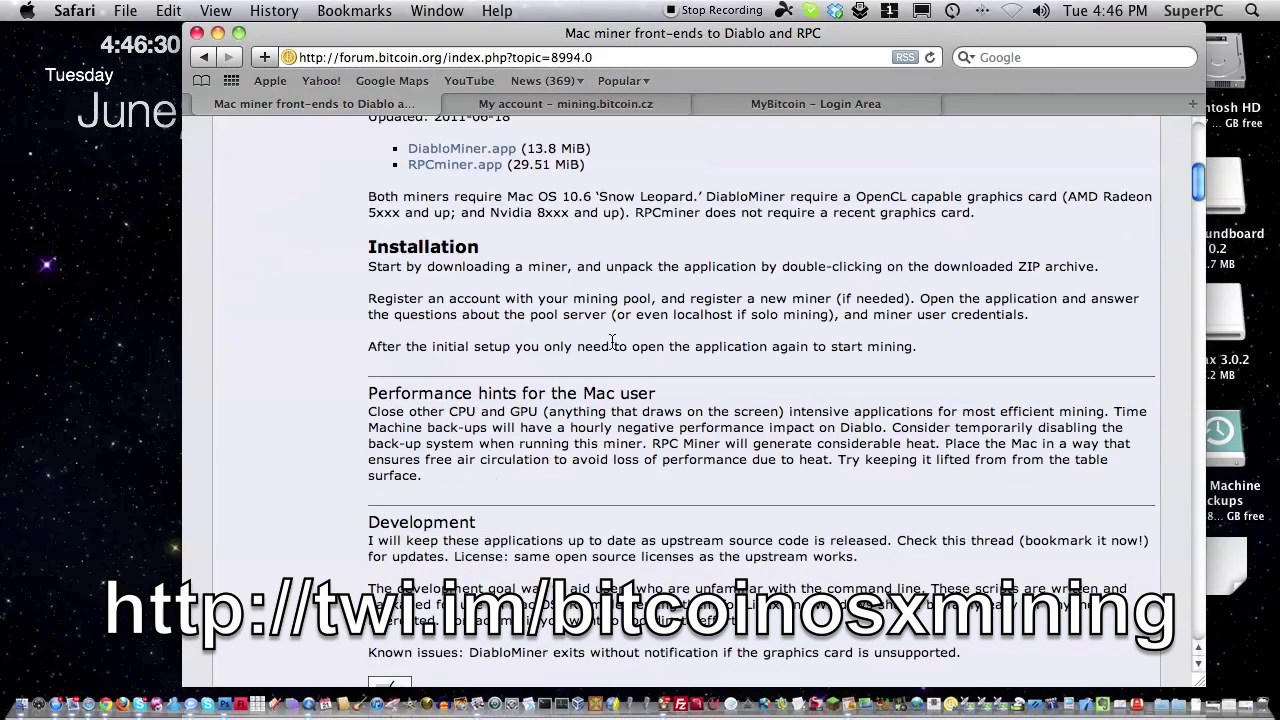
pyautogui.scroll(-3, 592, 317)
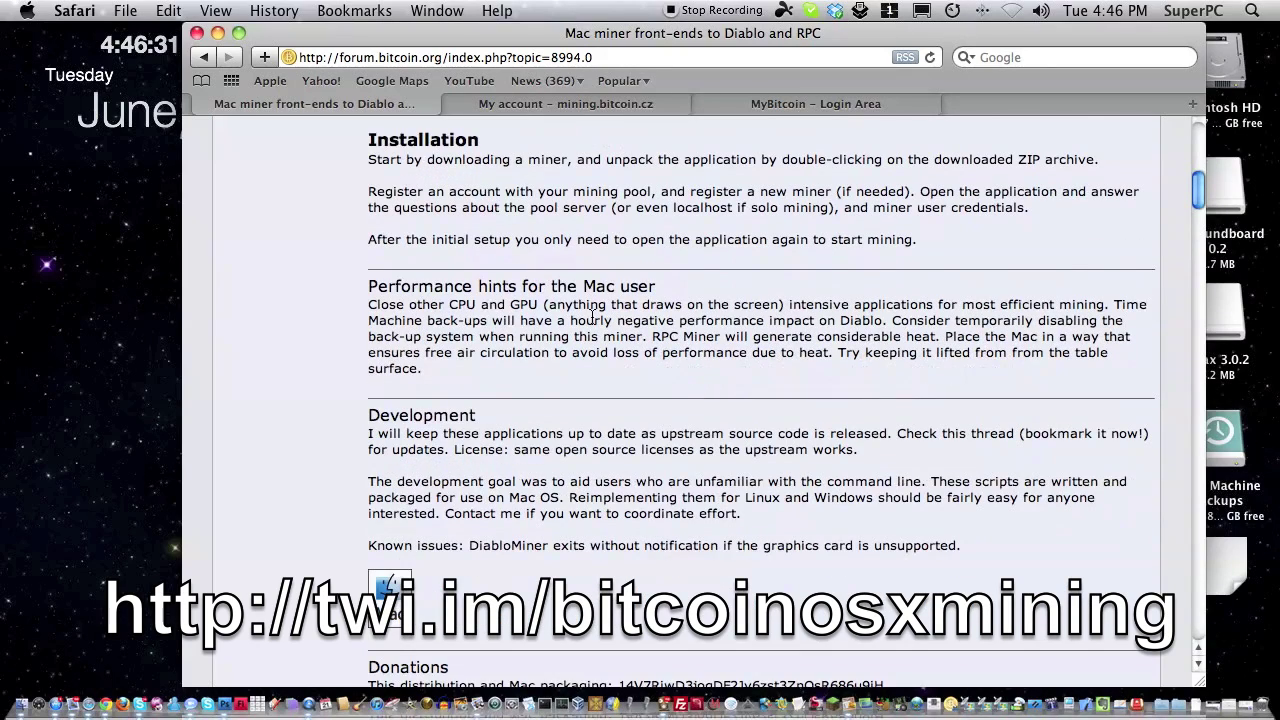
pyautogui.scroll(6, 592, 317)
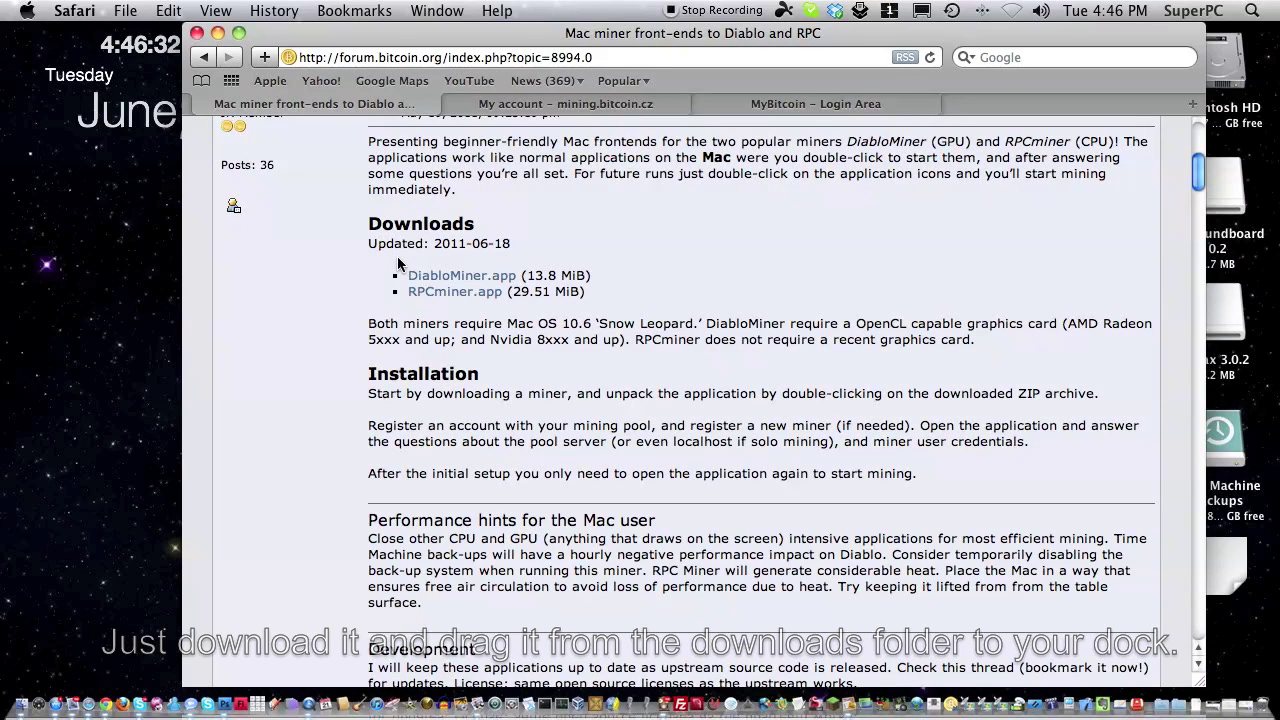
pyautogui.click(418, 275)
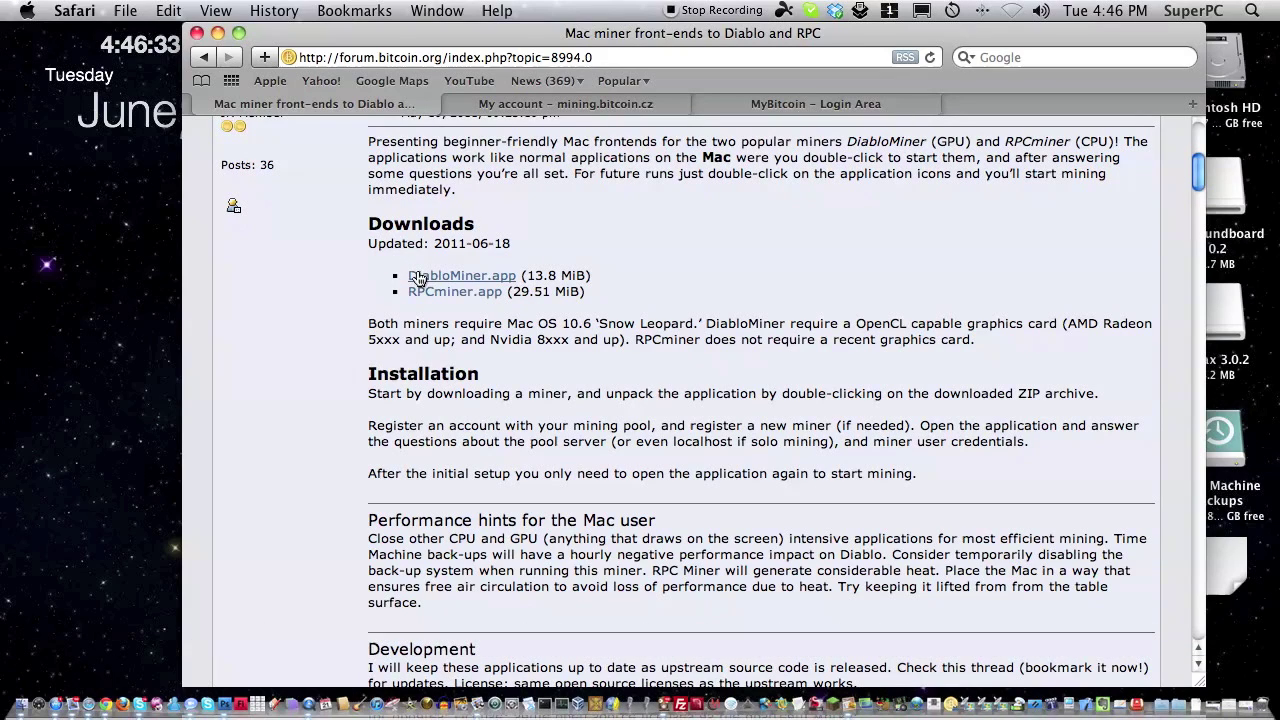
# Activate Finder and launch DiabloMiner from the Dock.
pyautogui.moveTo(3, 375); pyautogui.dragTo(160, 470)
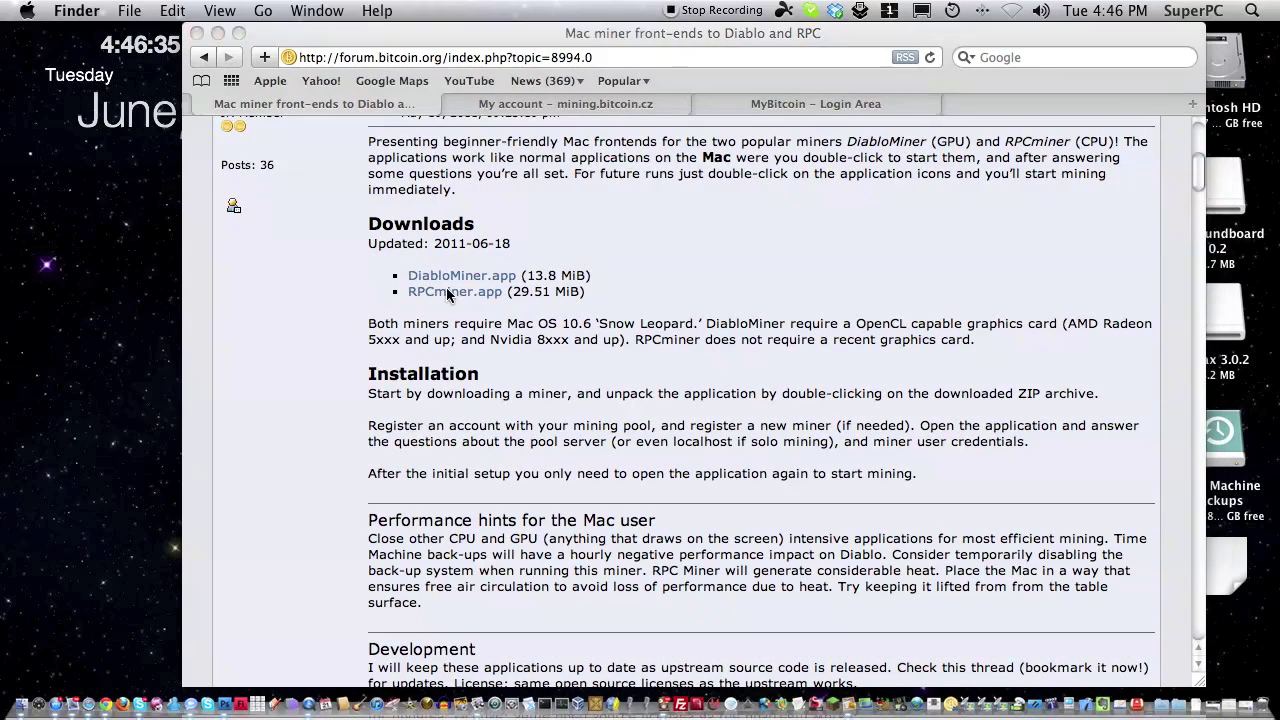
pyautogui.moveTo(2, 392); pyautogui.dragTo(155, 560)
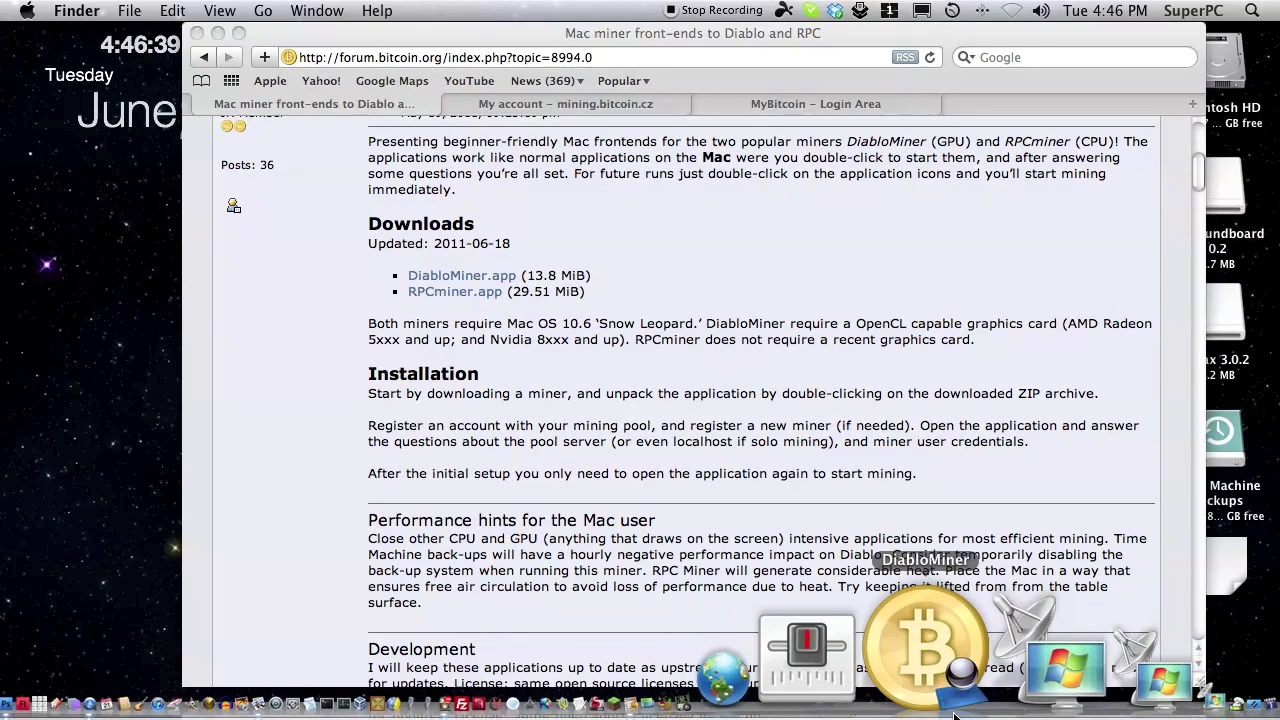
pyautogui.click(954, 715)
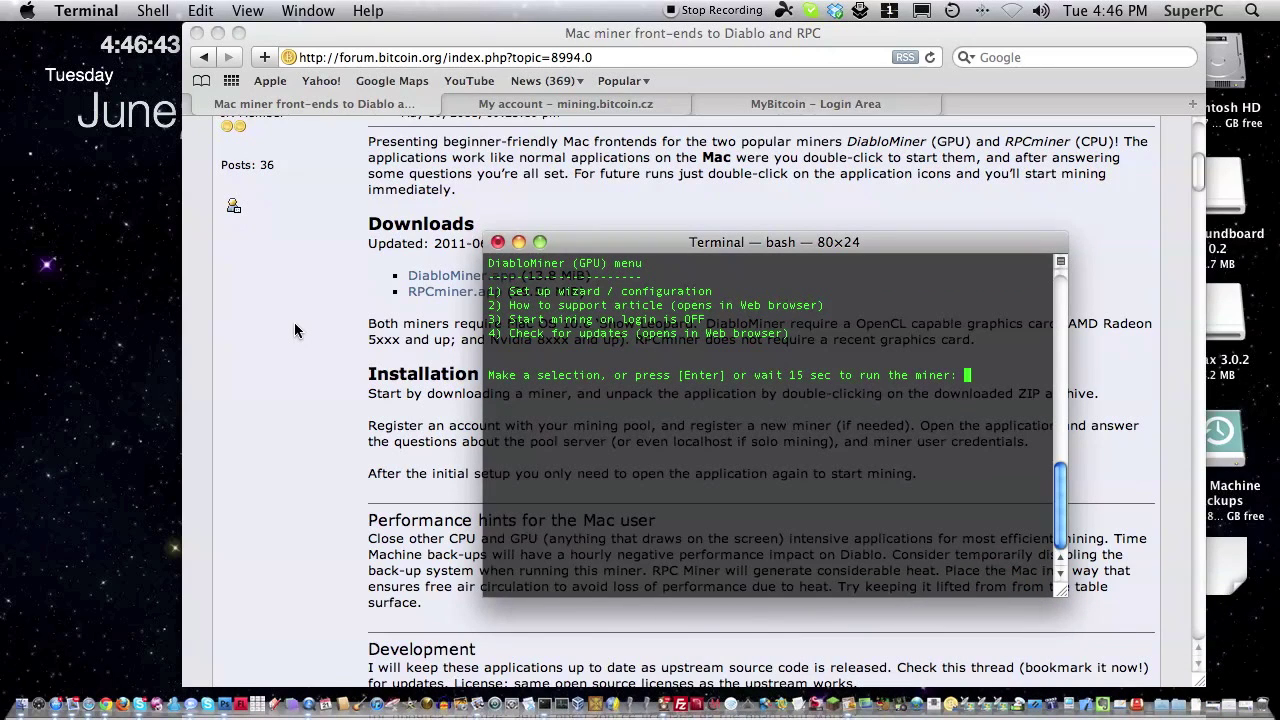
# Choose option 1 and set the server host to api.bitcoin.cz on port 8332.
pyautogui.write('1')
pyautogui.press('Return')
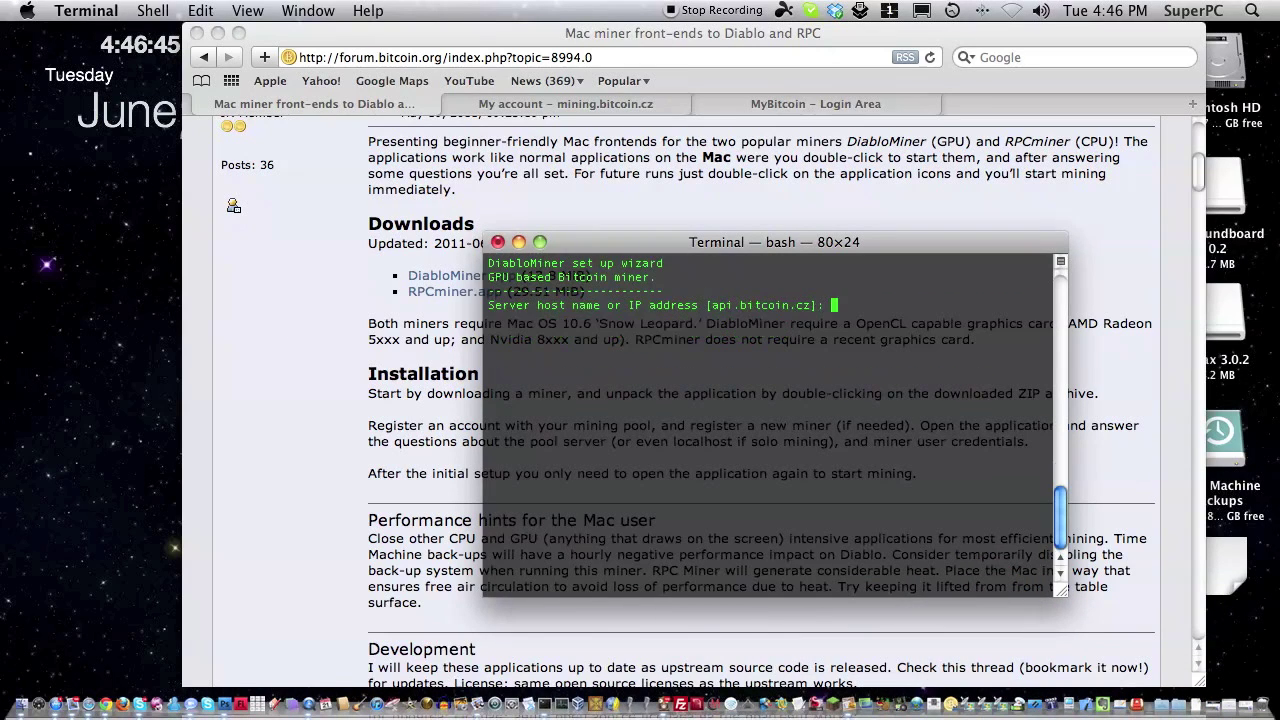
pyautogui.write('api.bitcoin.cz')
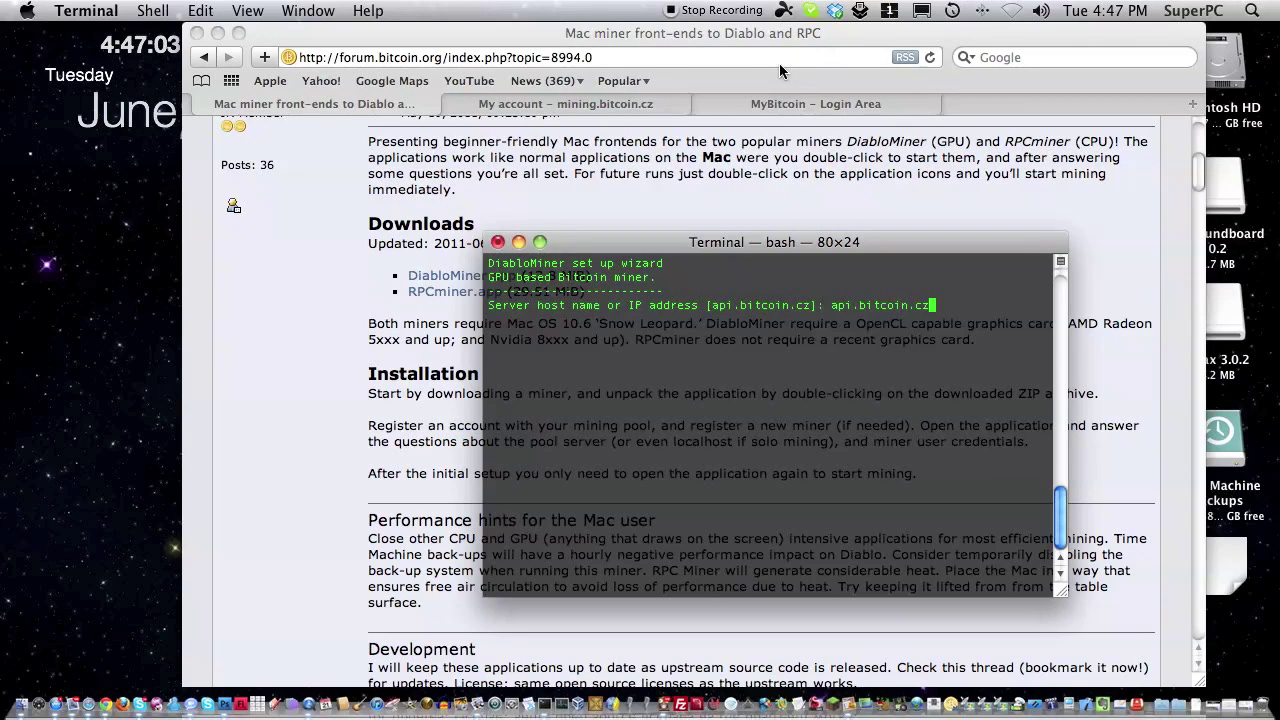
pyautogui.press('Return')
pyautogui.write('8332]: 833')
pyautogui.press('Return')
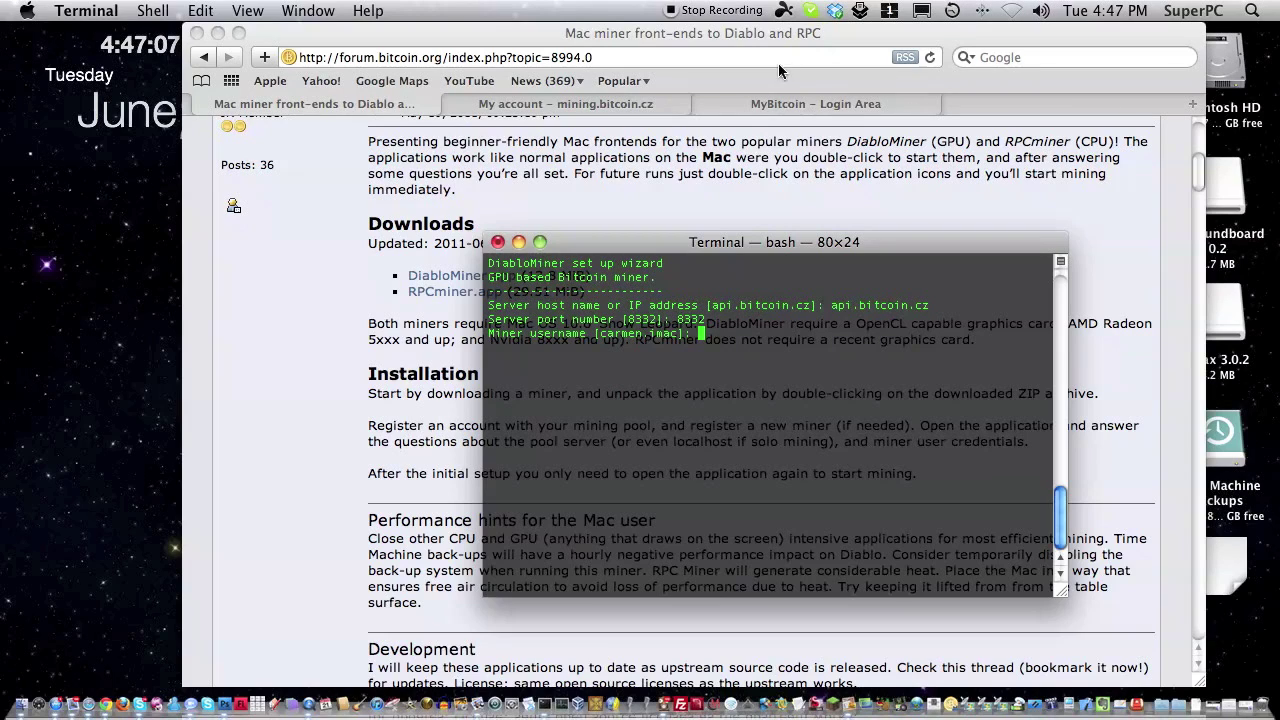
# Enter the worker username and password, answer N to auto-start, and launch the miner.
pyautogui.write('men.imac')
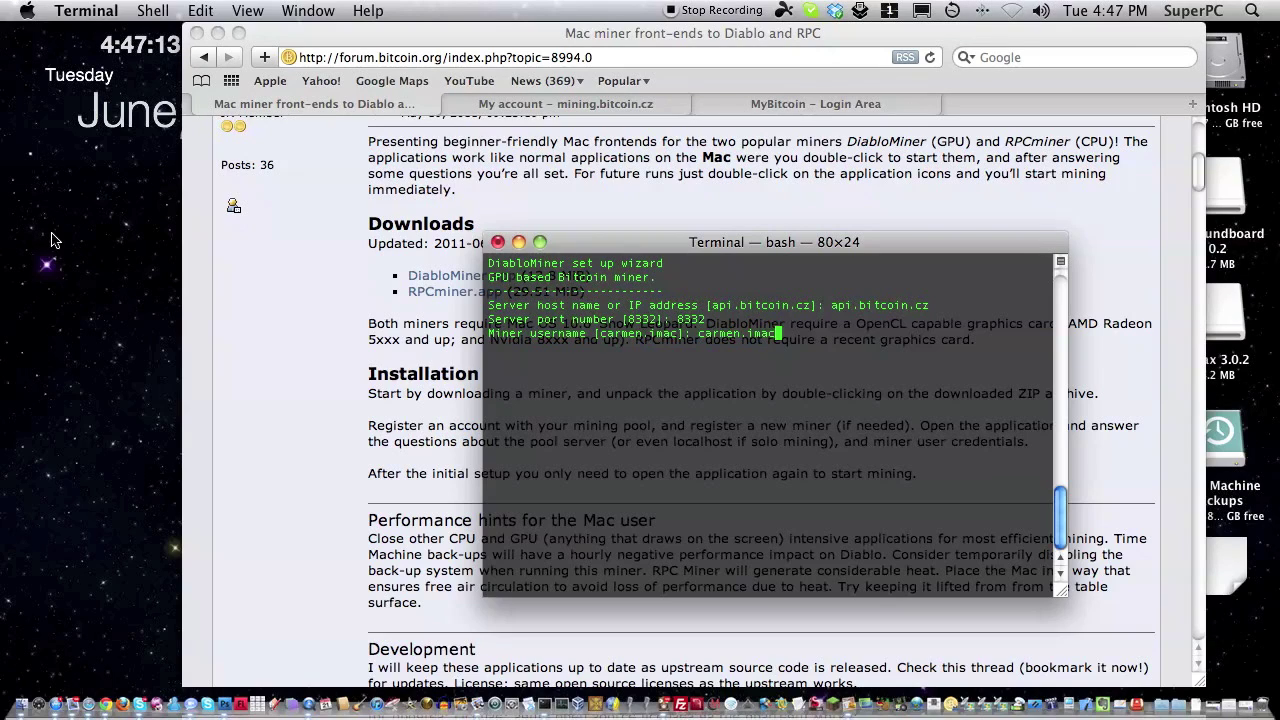
pyautogui.press('Return')
pyautogui.write('test123')
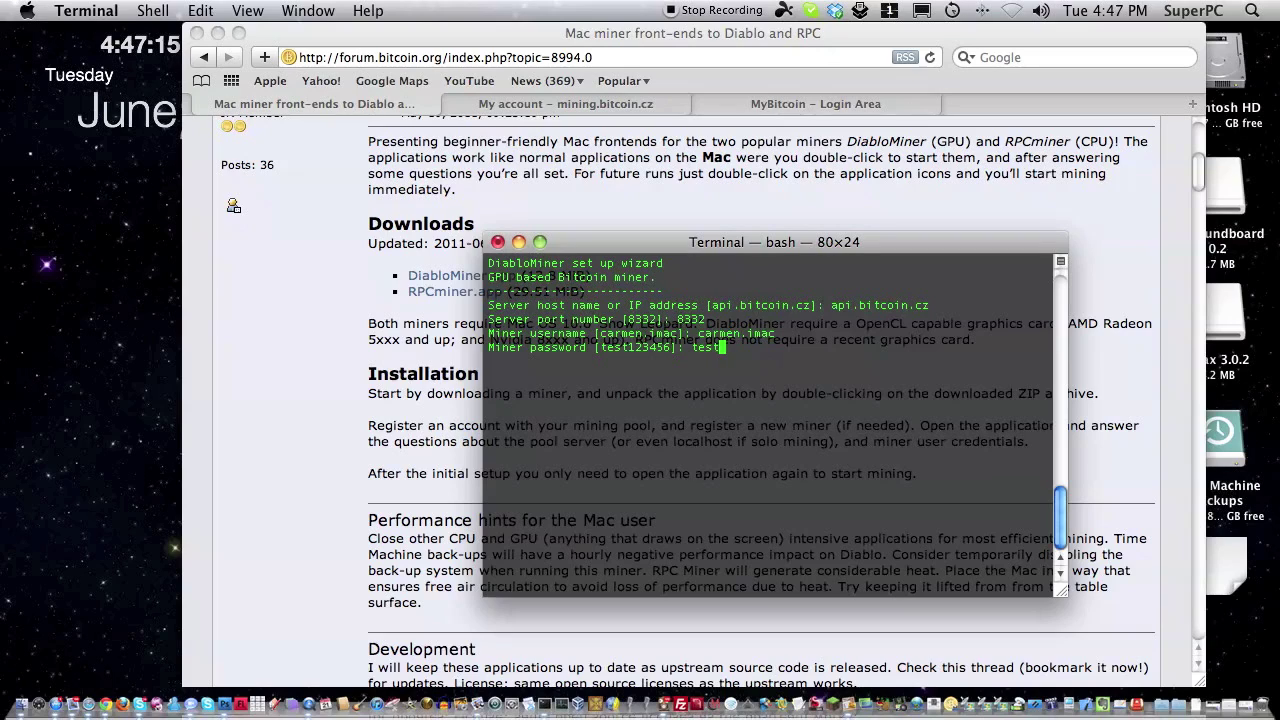
pyautogui.write('456')
pyautogui.moveTo(601, 347); pyautogui.dragTo(684, 347)
pyautogui.press('Return')
pyautogui.write('N')
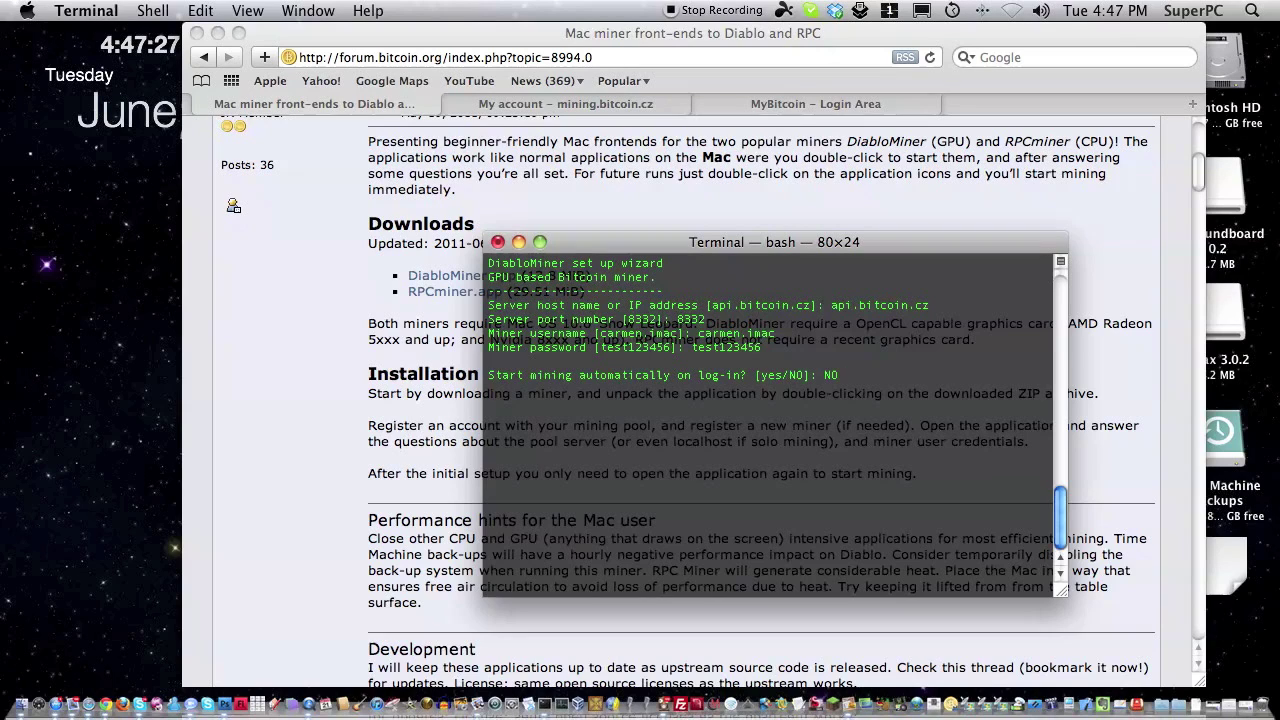
pyautogui.press('Return')
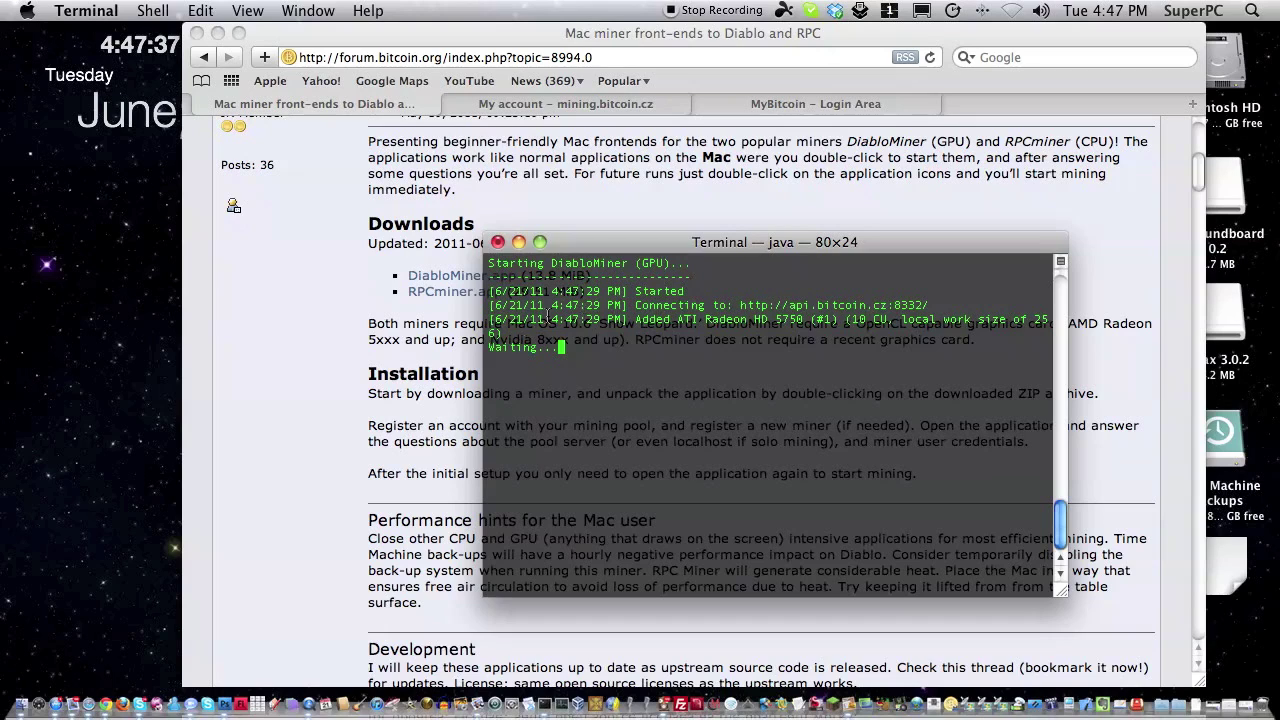
# Move the DiabloMiner Terminal window aside, then close it and confirm Close.
pyautogui.moveTo(573, 372); pyautogui.dragTo(440, 258)
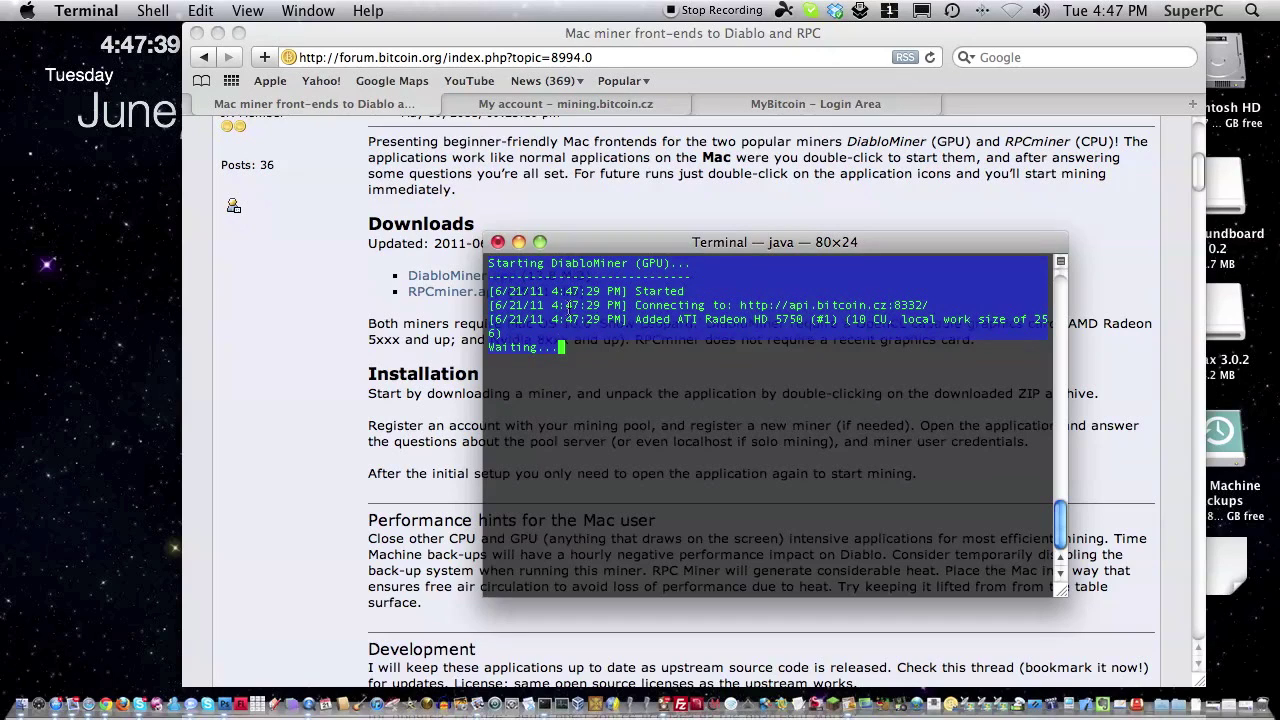
pyautogui.click(504, 290)
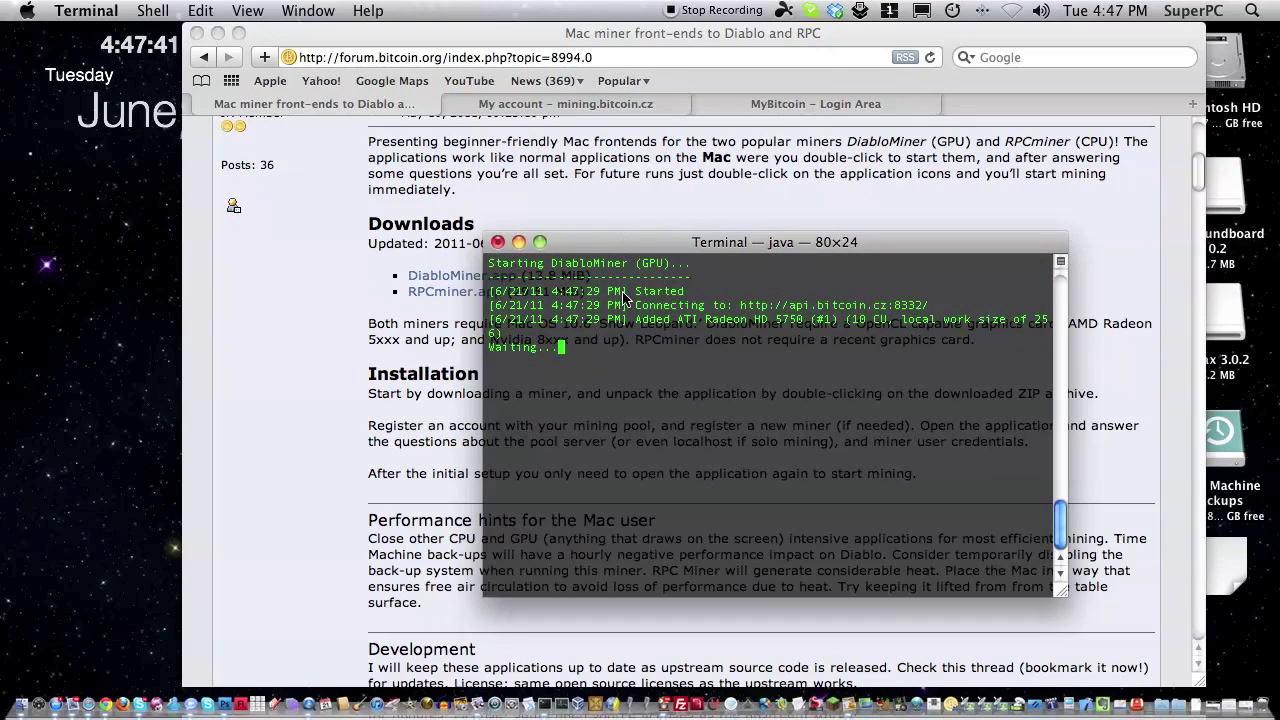
pyautogui.moveTo(640, 242); pyautogui.dragTo(749, 326)
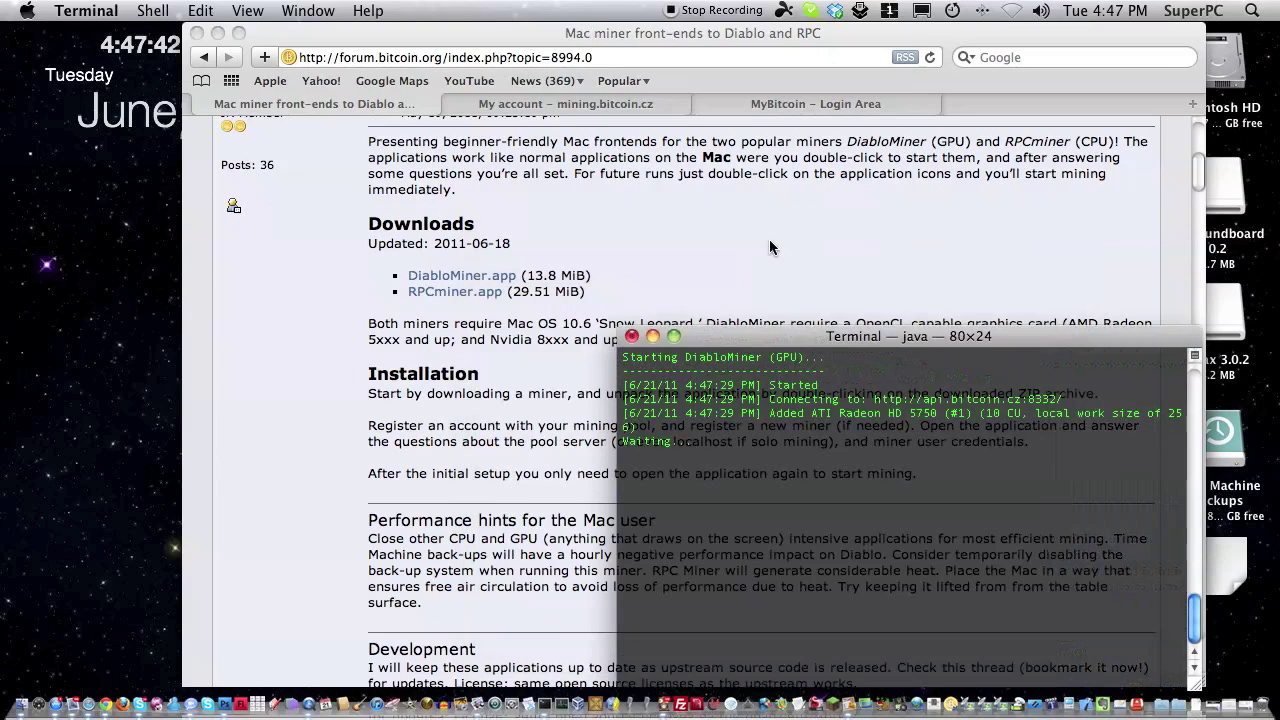
pyautogui.click(769, 239)
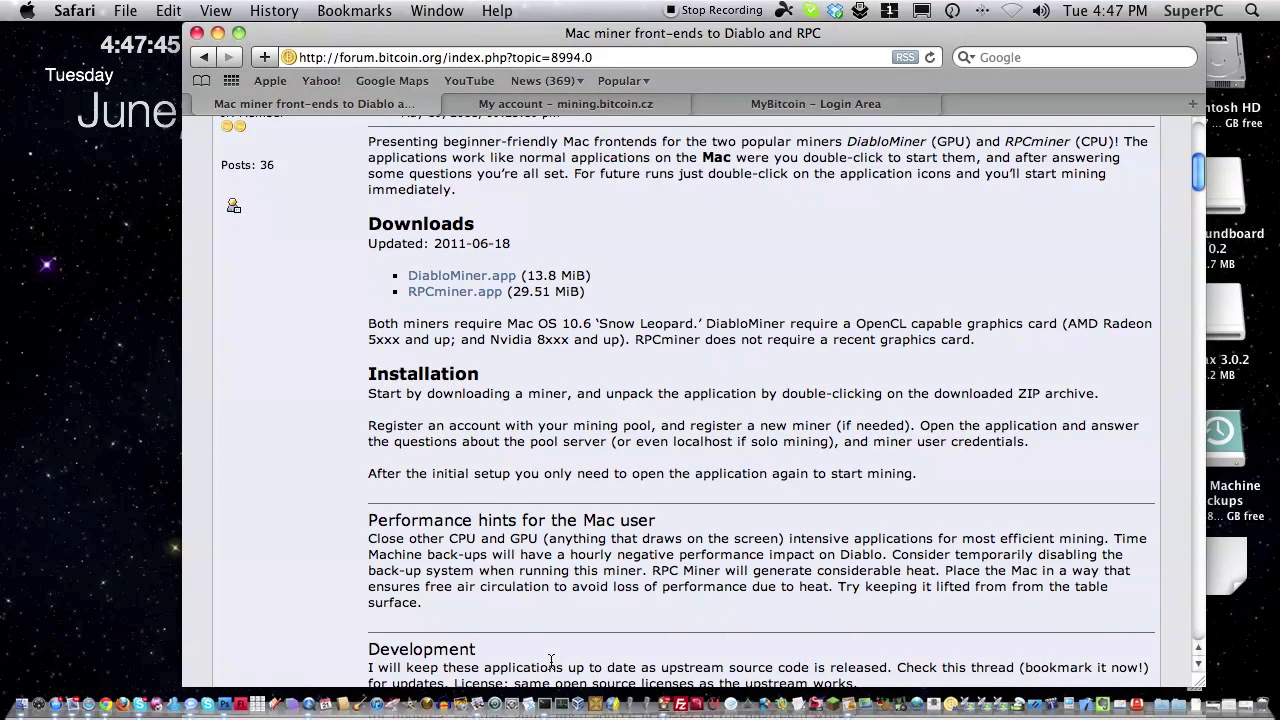
pyautogui.click(545, 712)
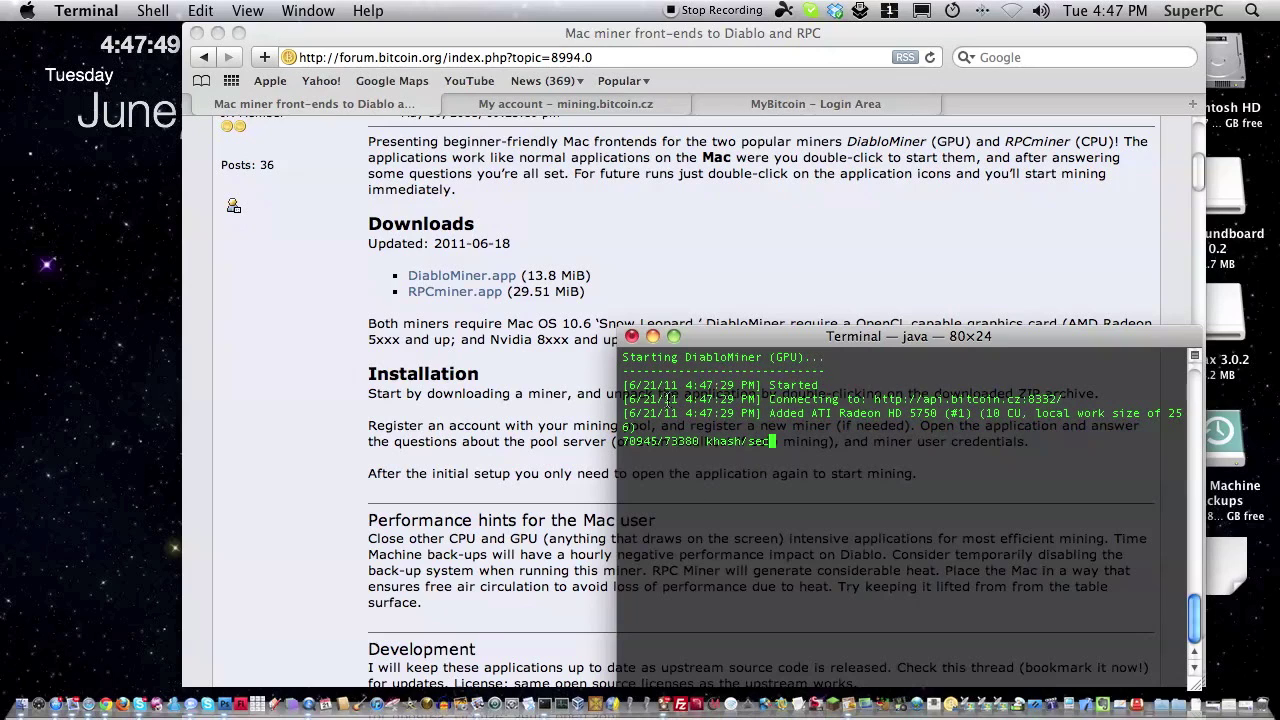
pyautogui.click(631, 336)
pyautogui.click(1059, 448)
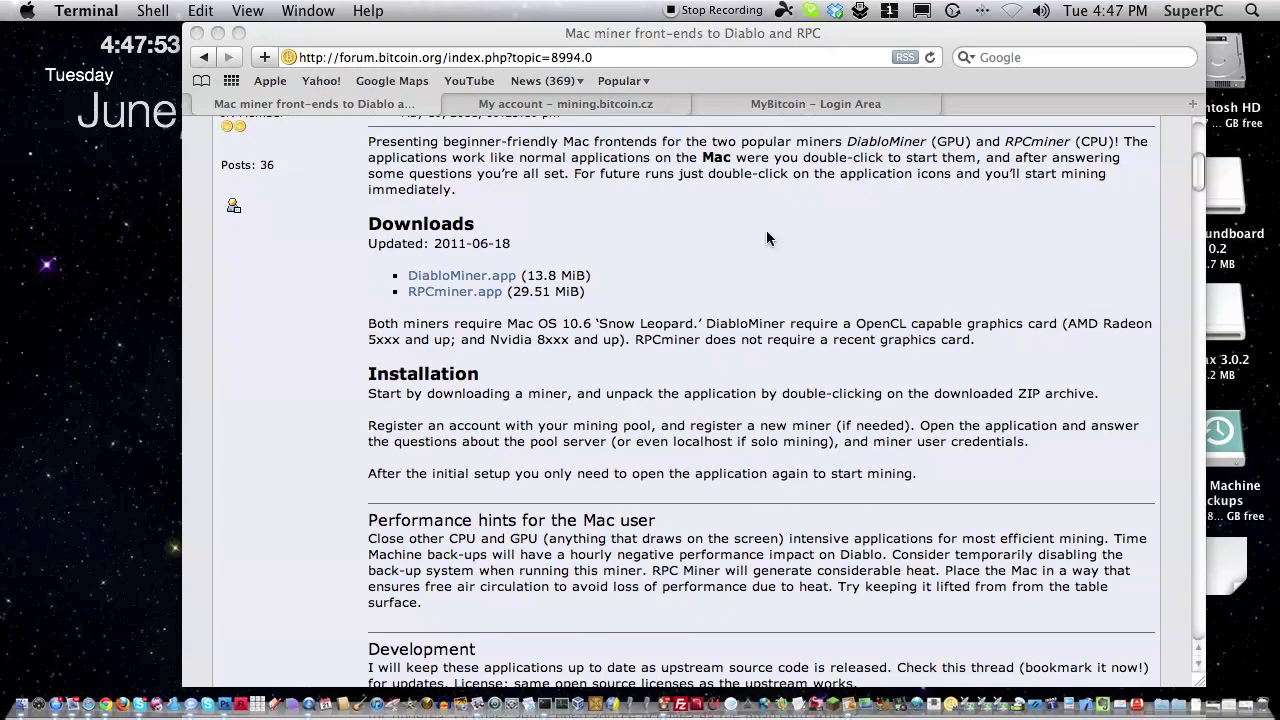
# Switch Safari to the mining.bitcoin.cz My account page showing the reward fields.
pyautogui.click(591, 110)
pyautogui.click(591, 108)
pyautogui.scroll(8, 880, 300)
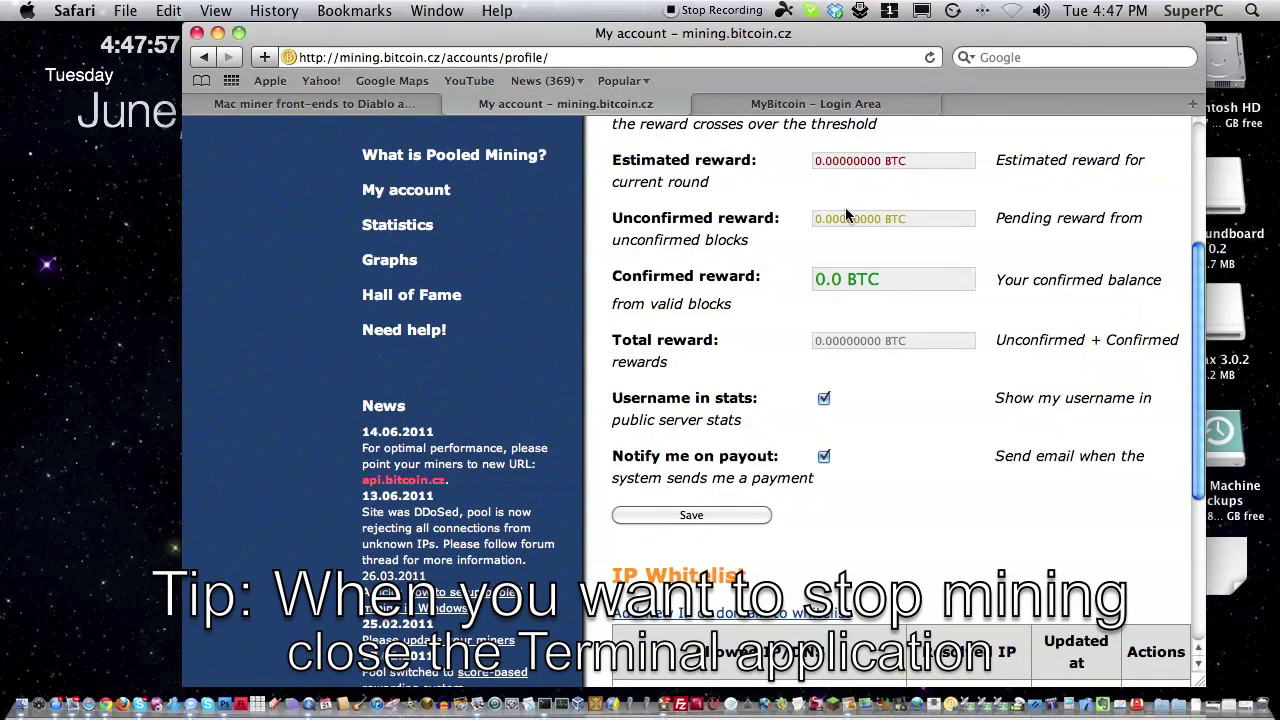
# Highlight the Total and Confirmed reward values, quit Terminal, and return to the pool's home page.
pyautogui.moveTo(942, 340); pyautogui.dragTo(781, 341)
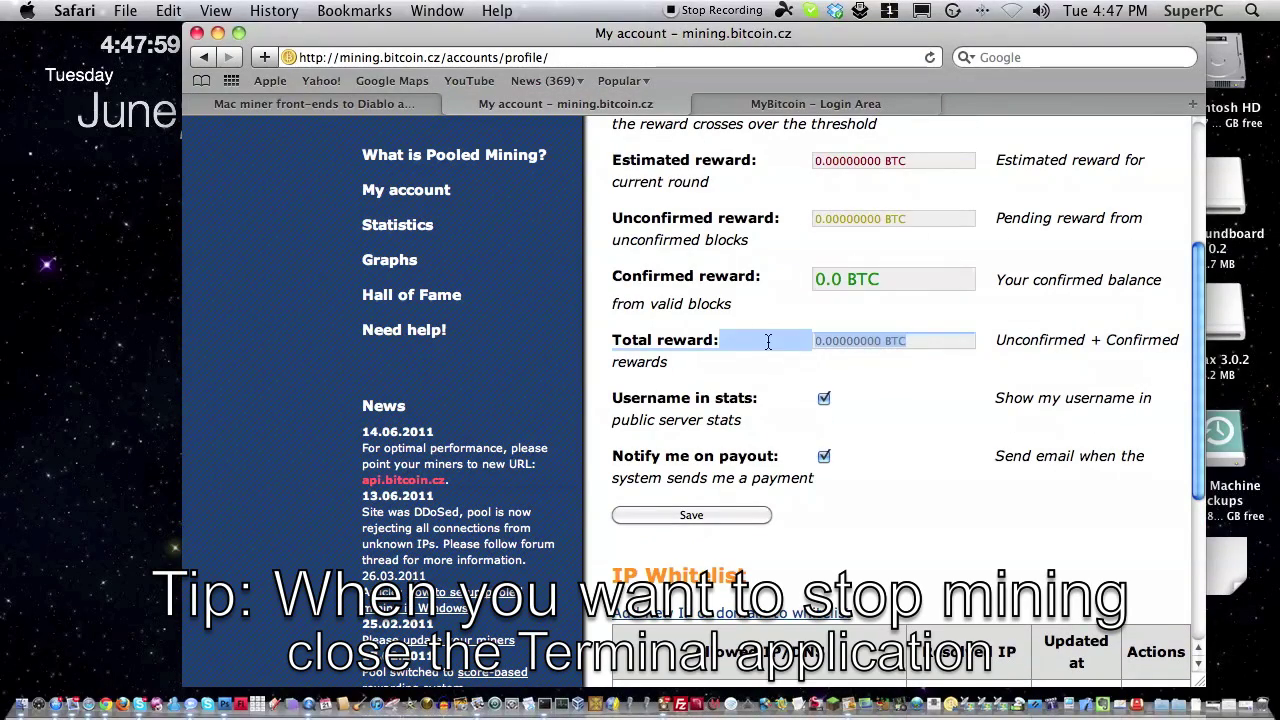
pyautogui.moveTo(924, 232); pyautogui.dragTo(923, 301)
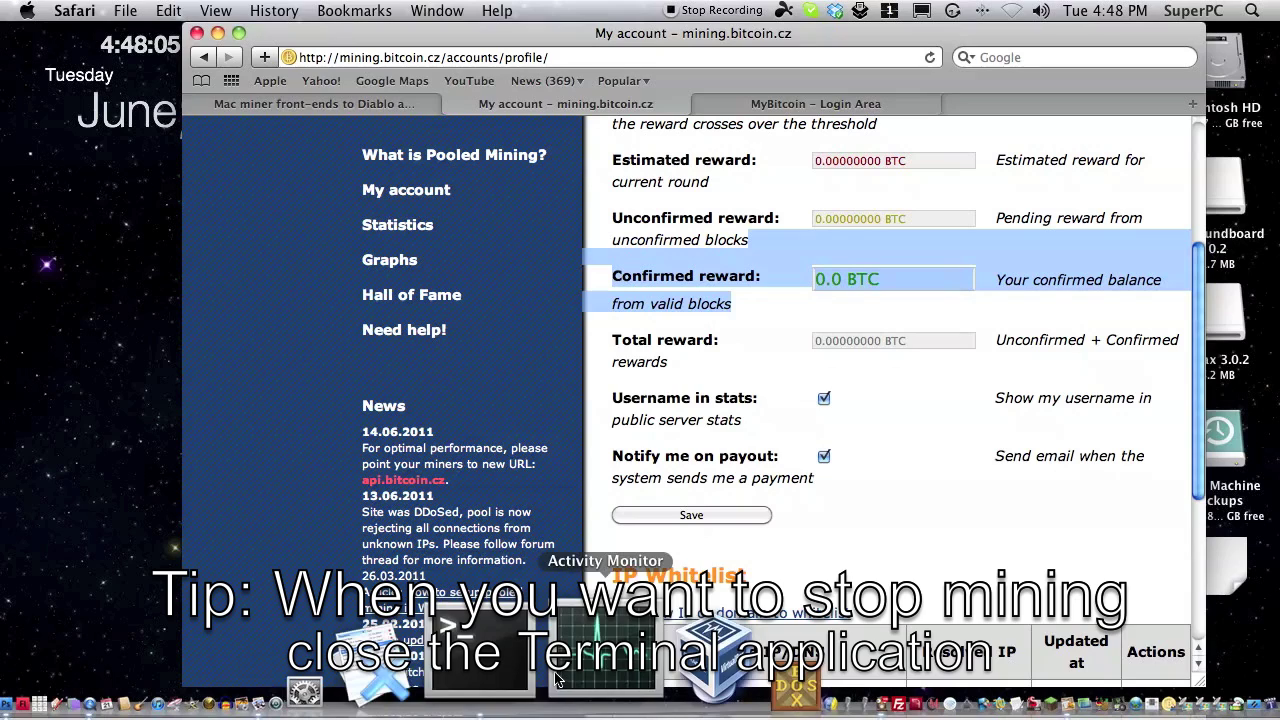
pyautogui.click(525, 668)
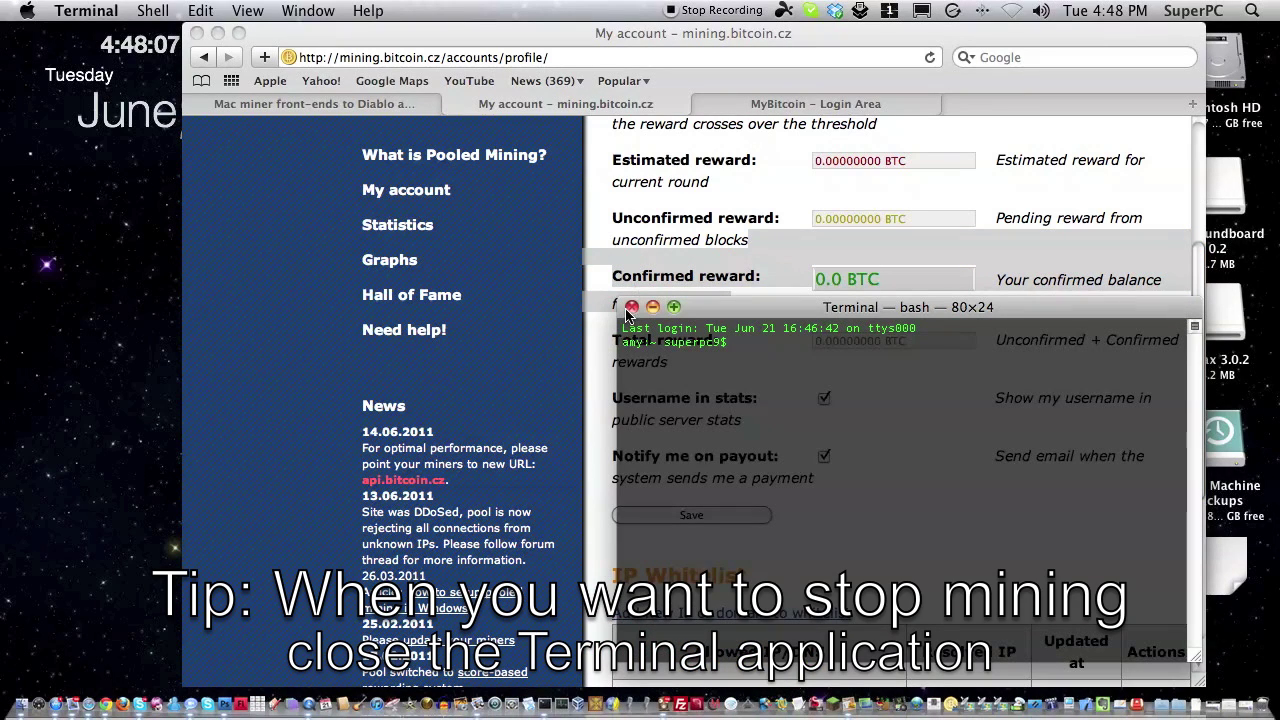
pyautogui.click(87, 10)
pyautogui.click(121, 220)
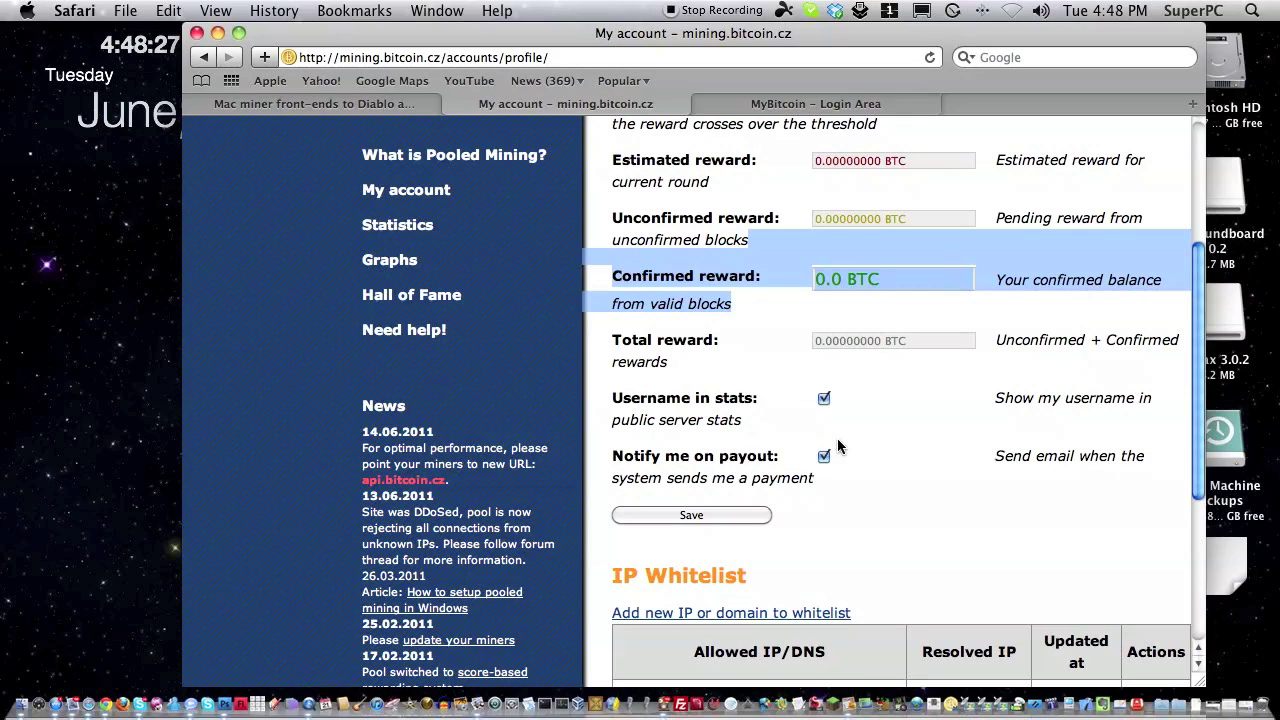
pyautogui.scroll(5, 414, 305)
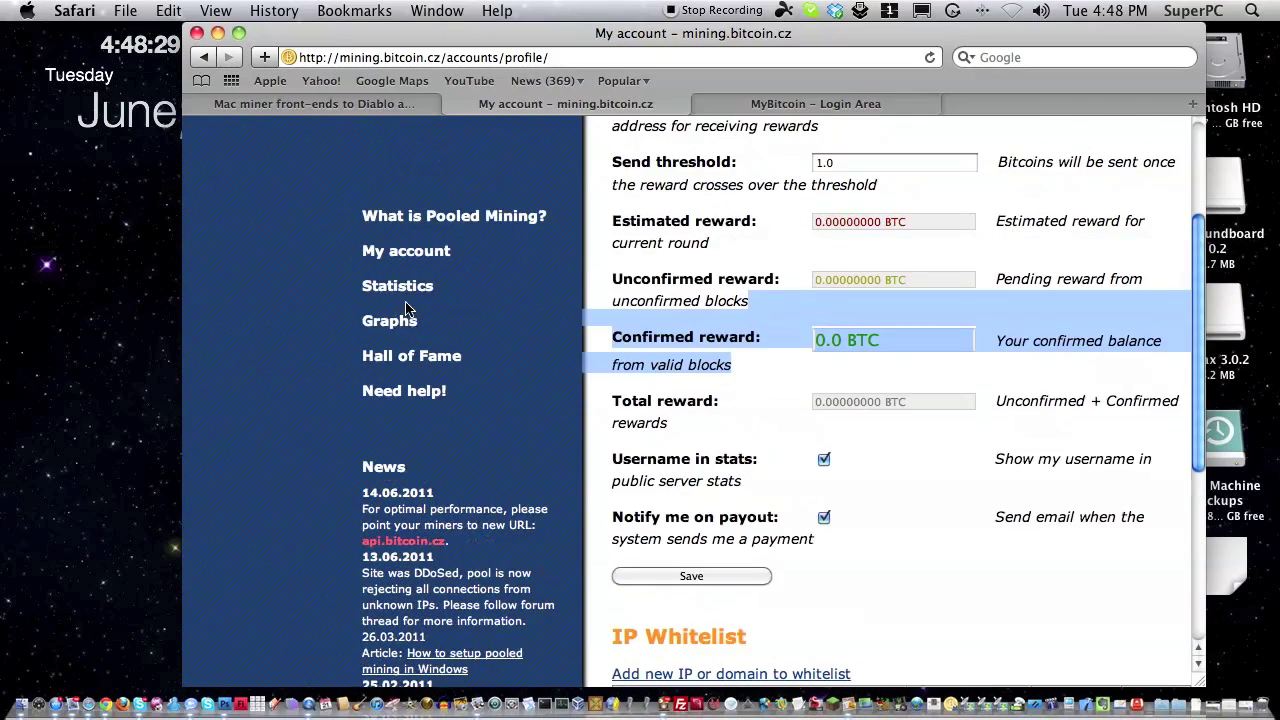
pyautogui.click(393, 188)
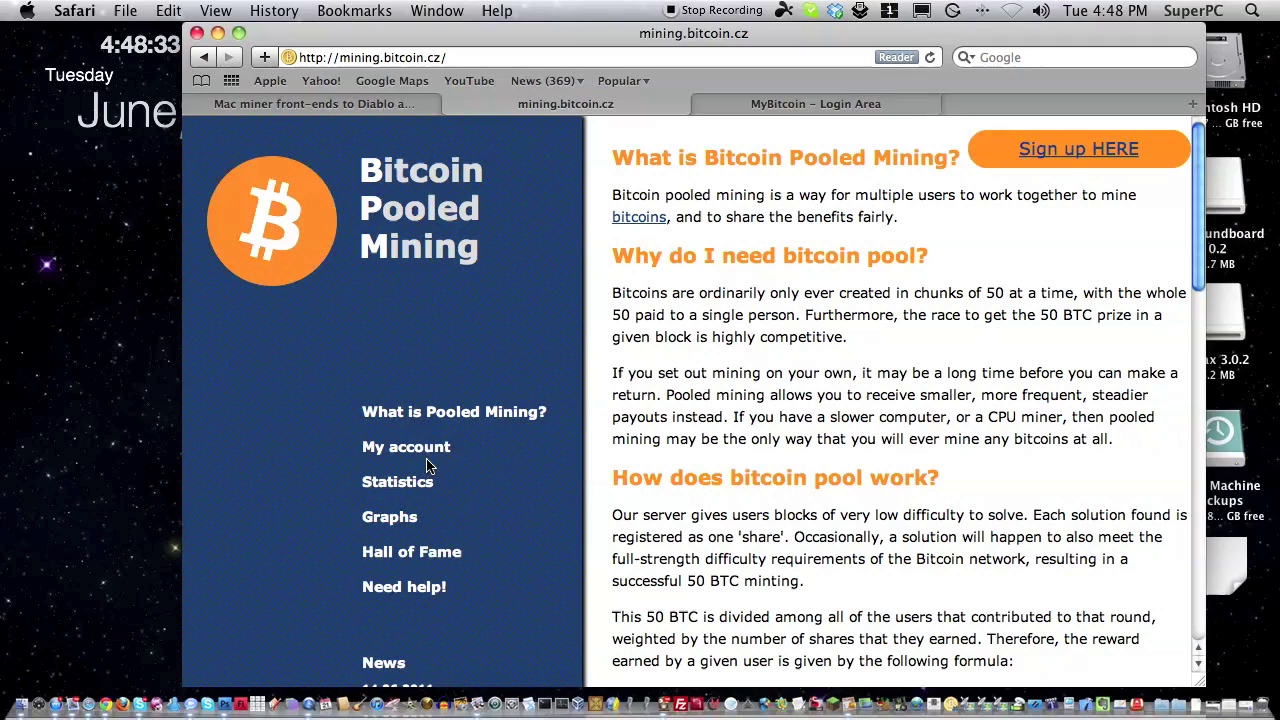
# Open My account and scroll to the Workers table showing the imac worker with 0 shares.
pyautogui.click(433, 451)
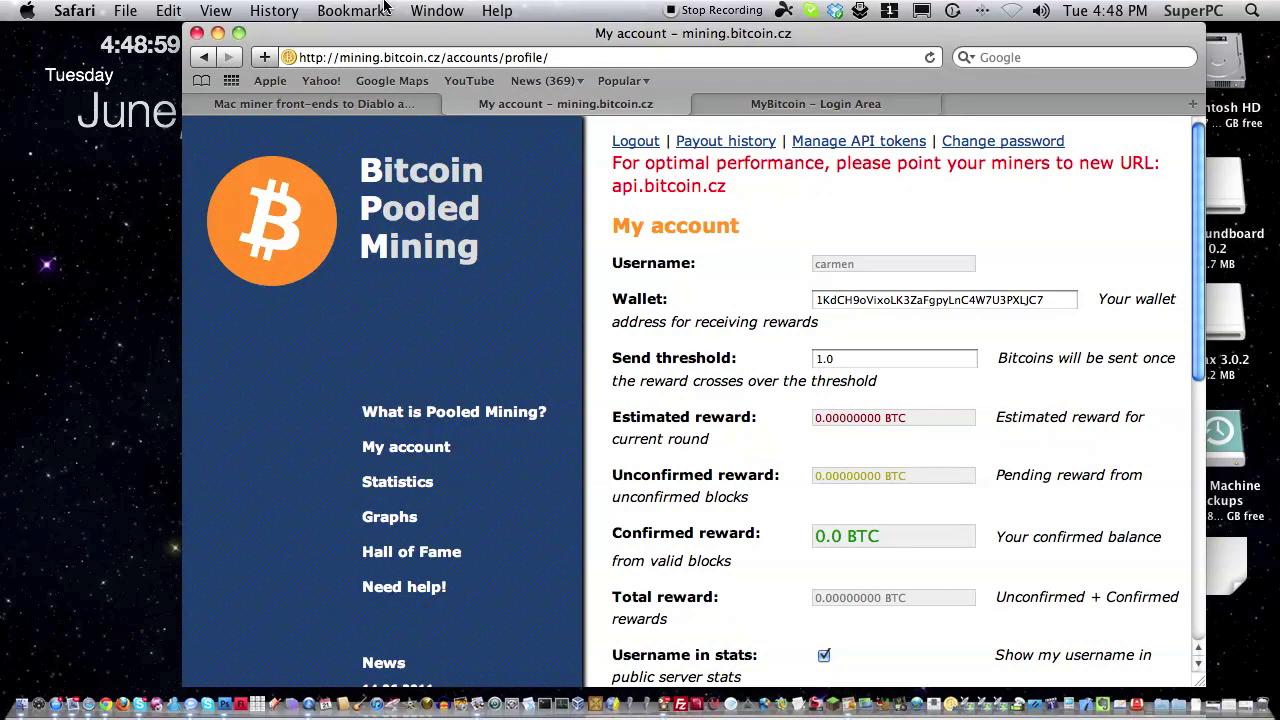
pyautogui.scroll(-5, 850, 400)
pyautogui.scroll(-2, 866, 262)
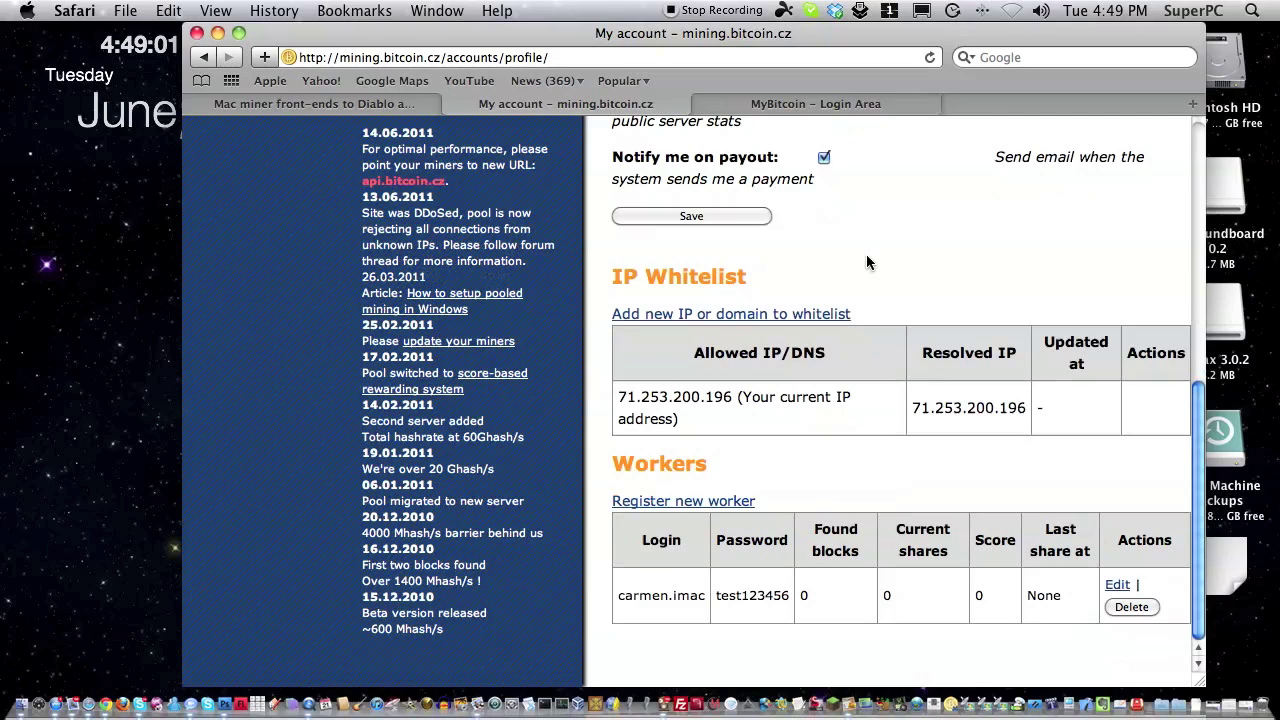